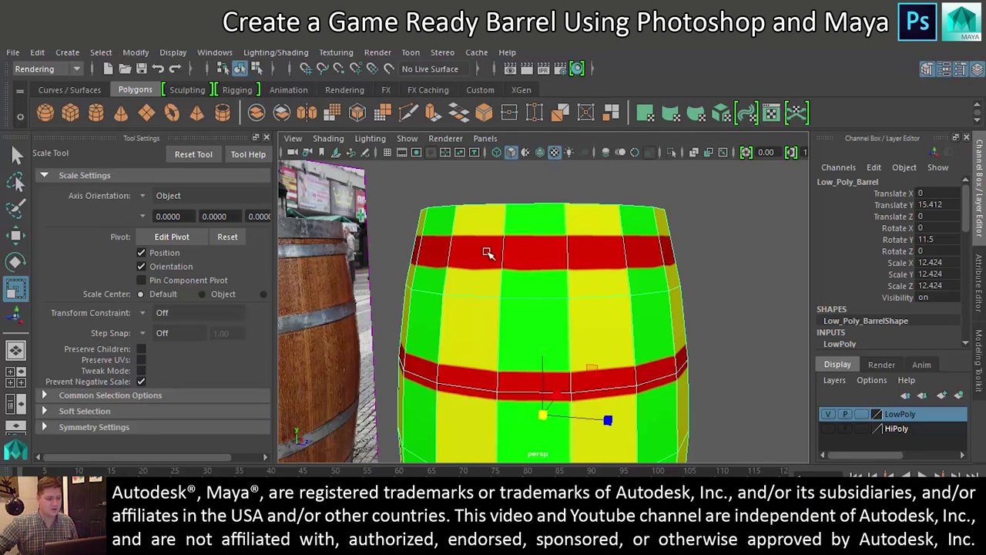
- Hide Tool Settings, frame the barrel beside its reference image, and bring up the Hypershade
left_click(267, 137)
scroll(486, 246, "down", 3)
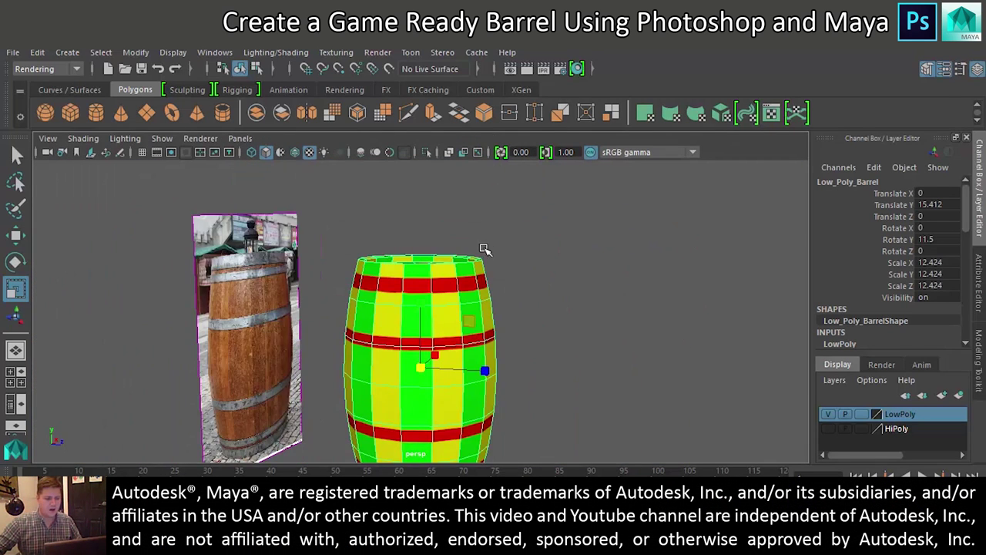
scroll(484, 248, "down", 3)
left_click_drag(469, 254, 497, 264, "alt")
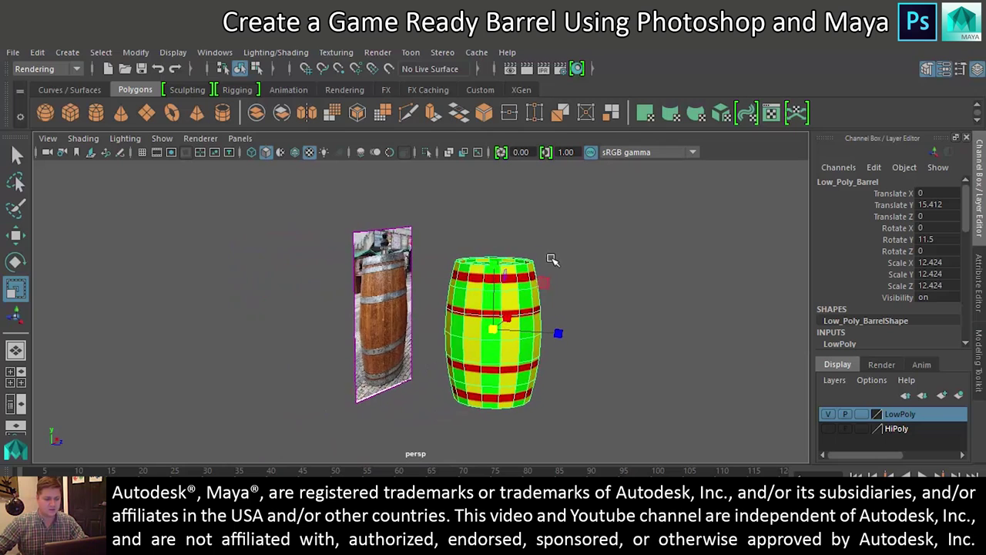
middle_click_drag(486, 265, 508, 260, "alt")
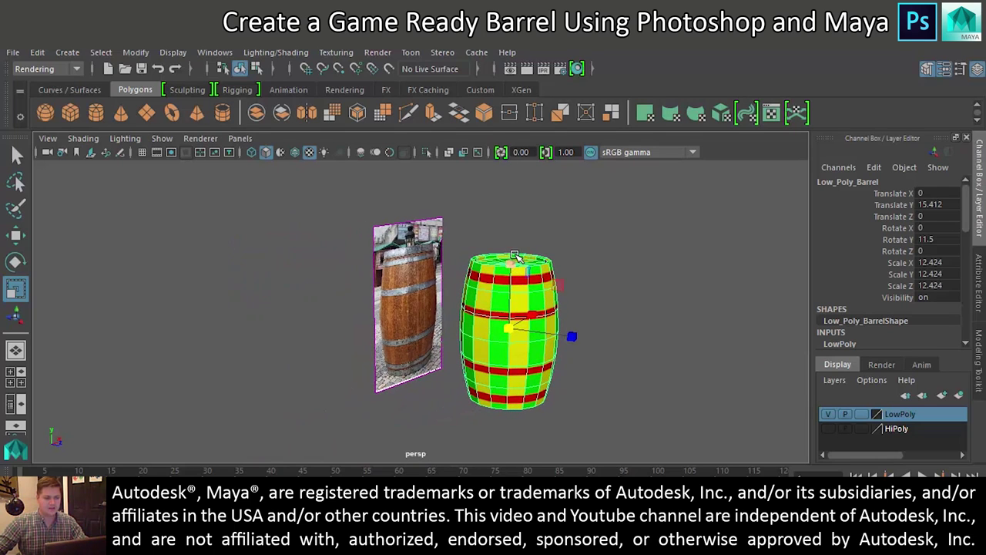
left_click(579, 68)
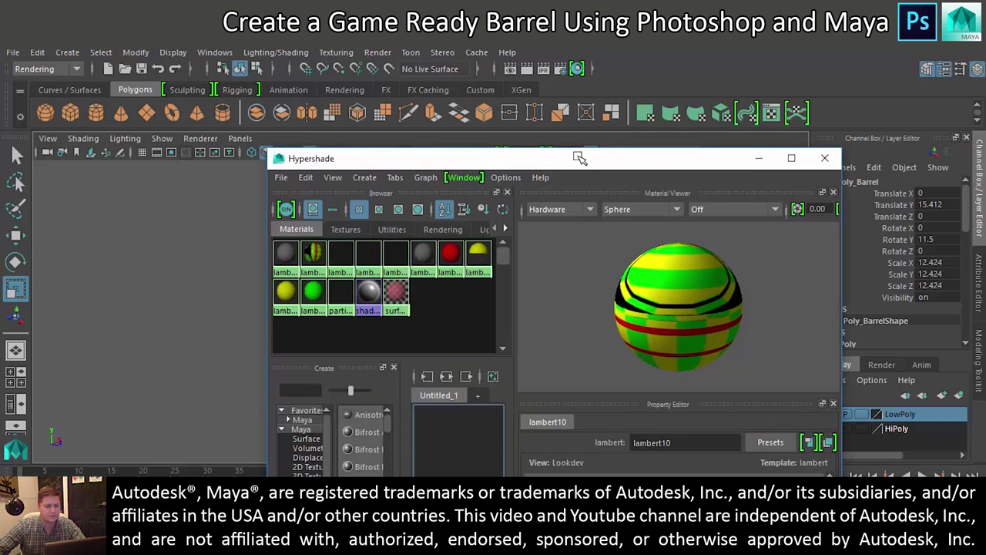
- Delete the four unused grey lambert materials, lambert2 through lambert5
left_click_drag(583, 151, 583, 27)
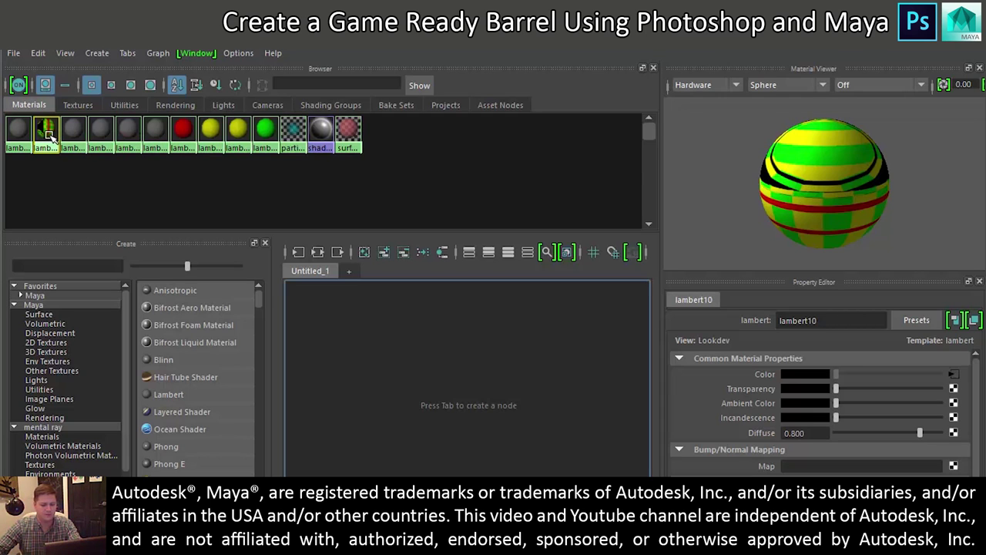
left_click(77, 135)
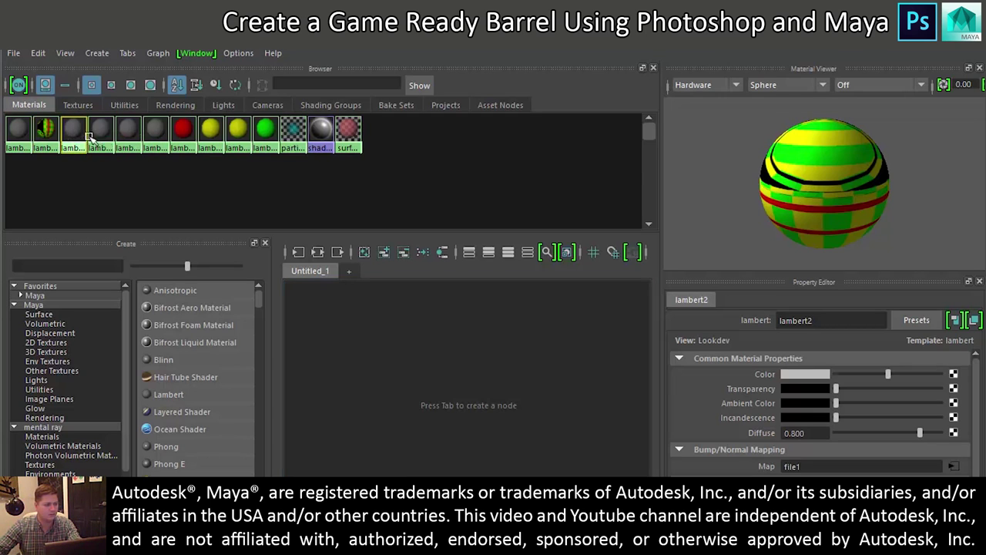
key("Delete")
left_click(73, 135)
key("Delete")
left_click(73, 135)
key("Delete")
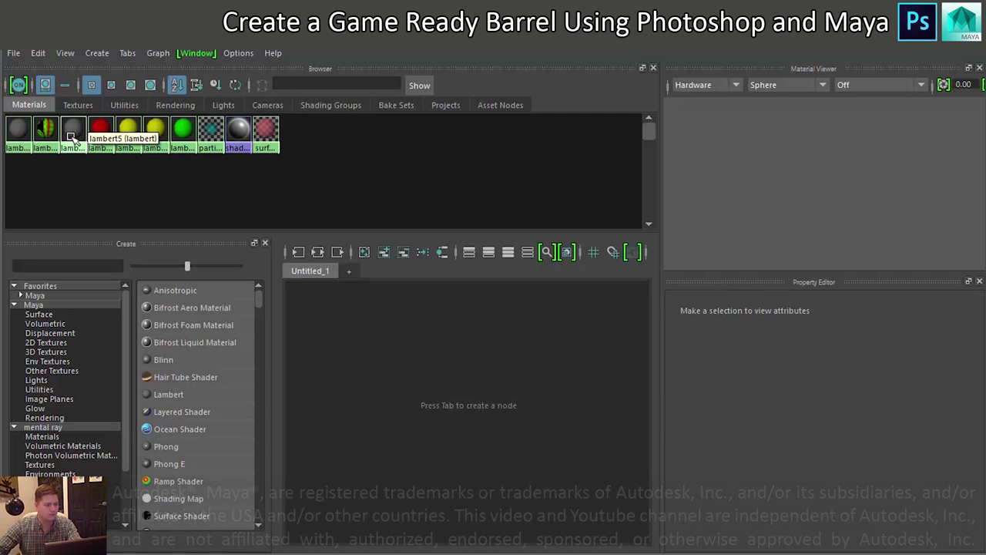
left_click(73, 135)
key("Delete")
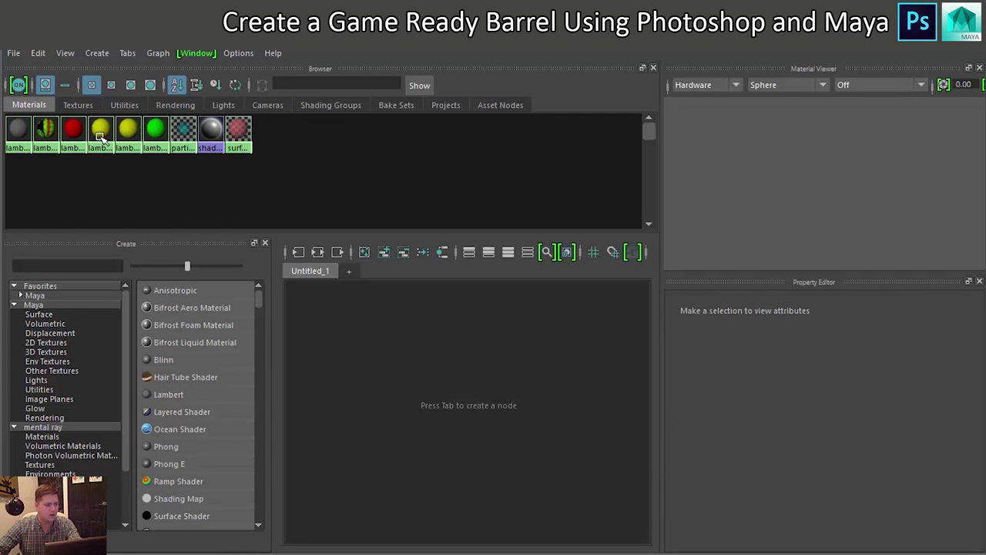
- Delete lambert10 along with the red, two yellow and green lambert materials
left_click(54, 137)
key("Delete")
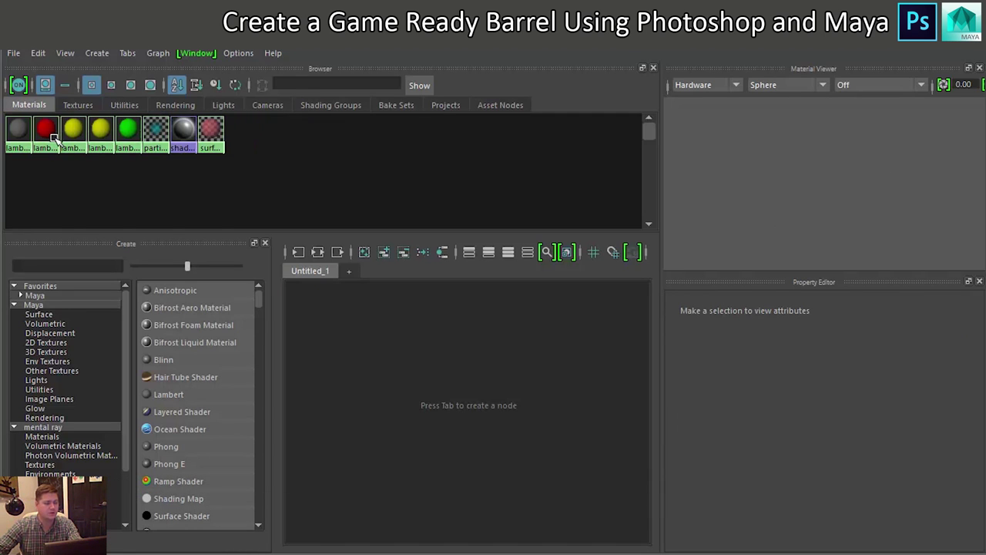
left_click(46, 133)
key("Delete")
left_click(69, 132)
key("Delete")
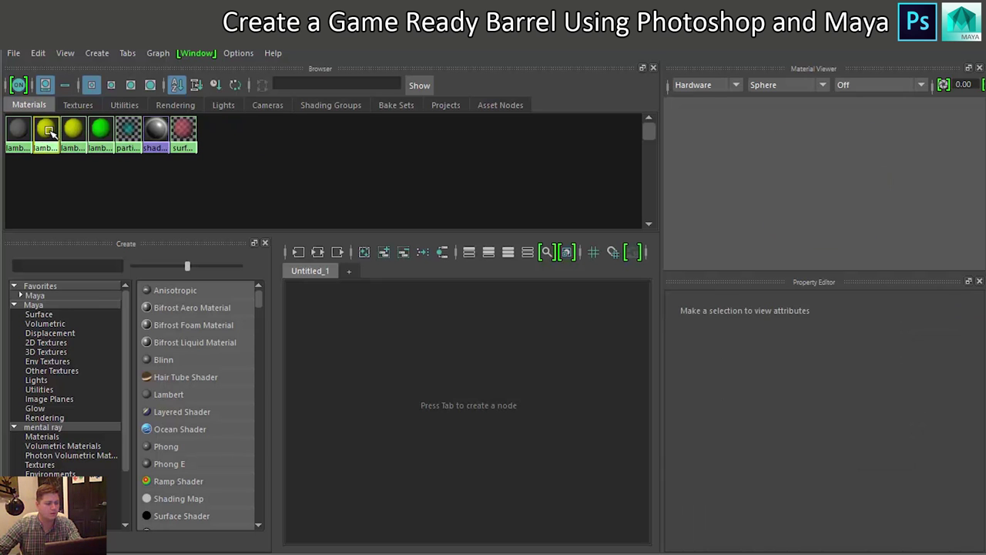
left_click(46, 133)
key("Delete")
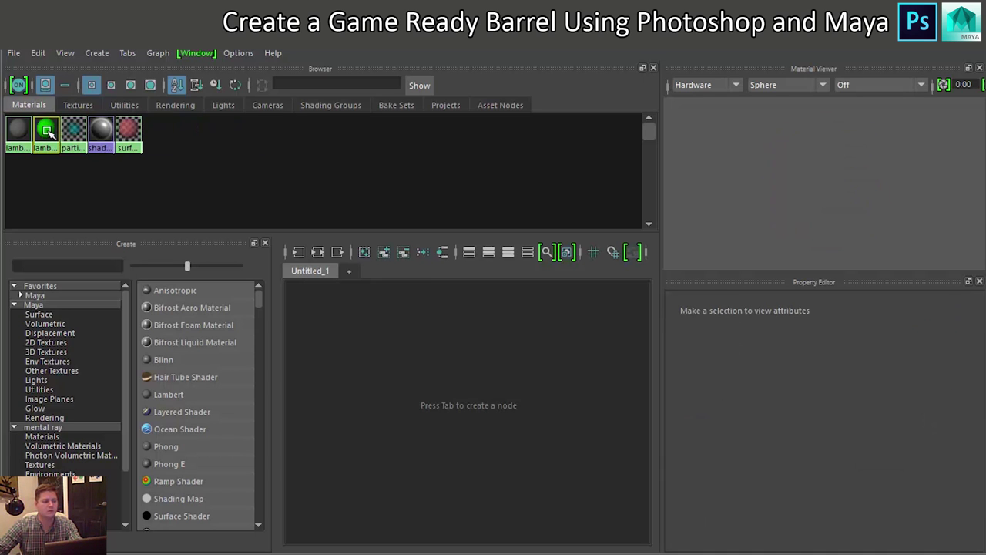
left_click(47, 132)
key("Delete")
- Search the Create node list for 'stin', then clear the search text
left_click_drag(509, 31, 567, 2)
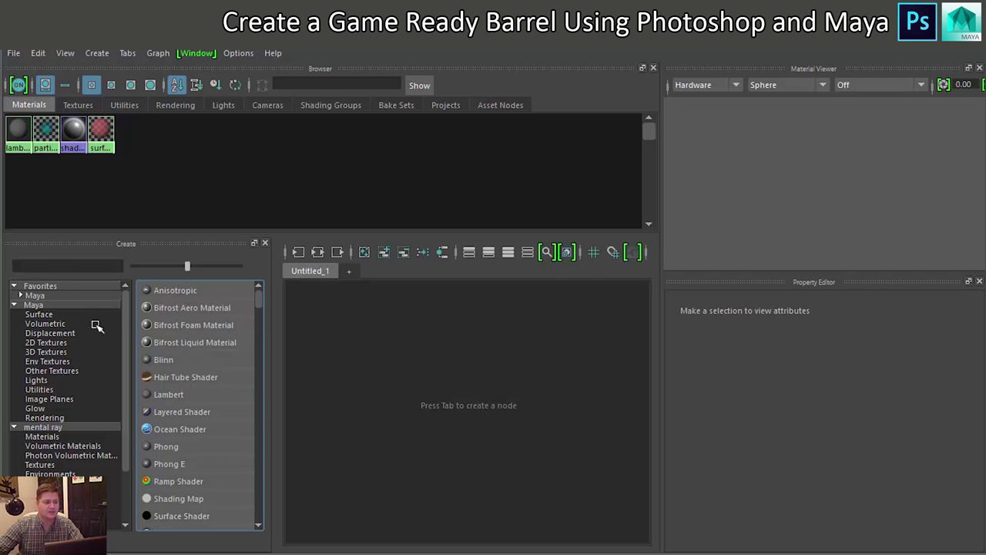
left_click(59, 268)
type("sting")
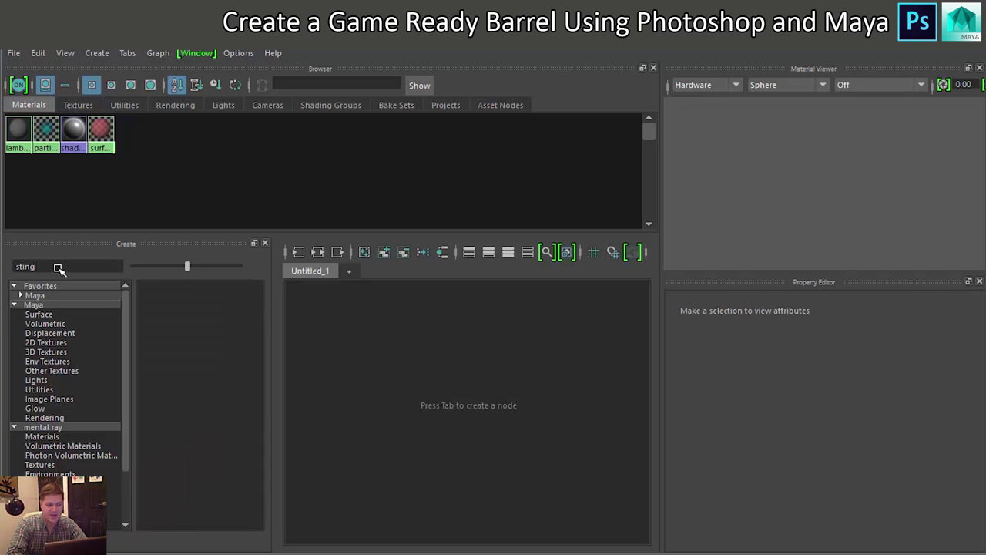
key("BackSpace")
key("BackSpace")
key("BackSpace")
key("BackSpace")
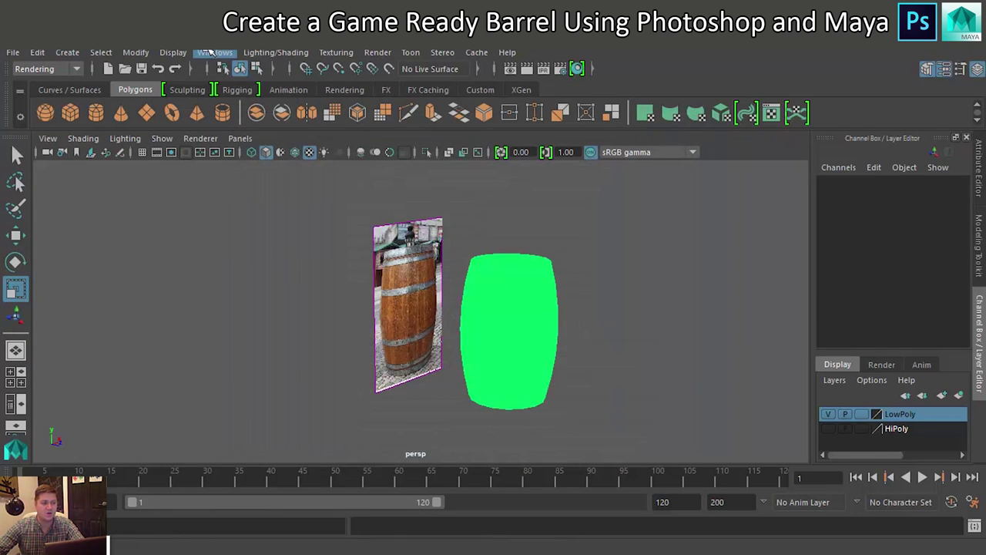
- Confirm shaderFXPlugin.mll is loaded and set to auto load in the Plug-in Manager
left_click(212, 52)
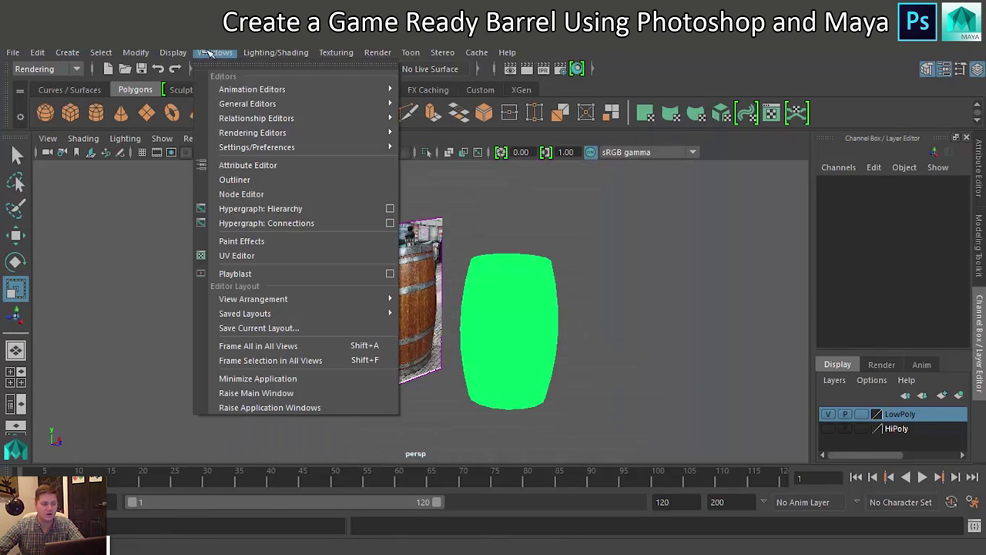
mouse_move(301, 147)
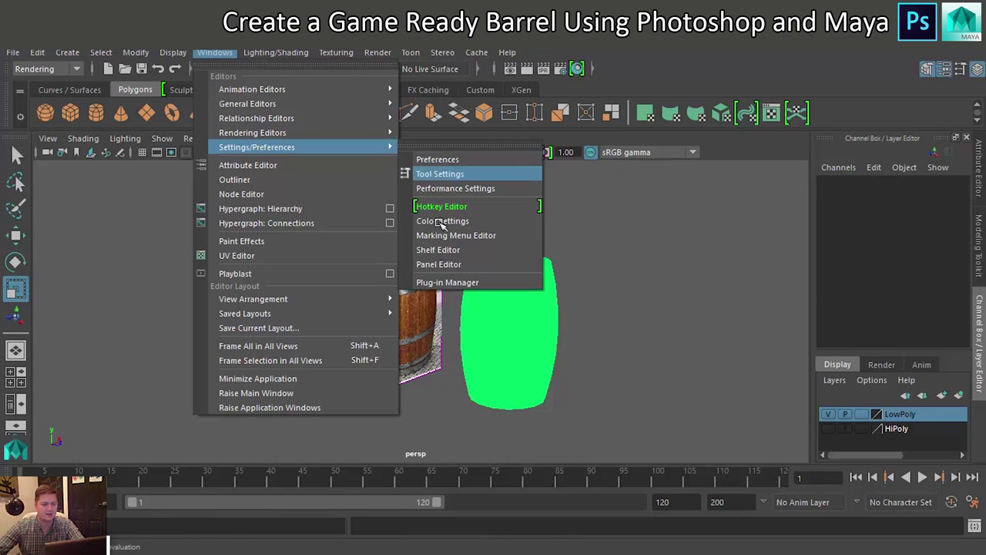
left_click(443, 282)
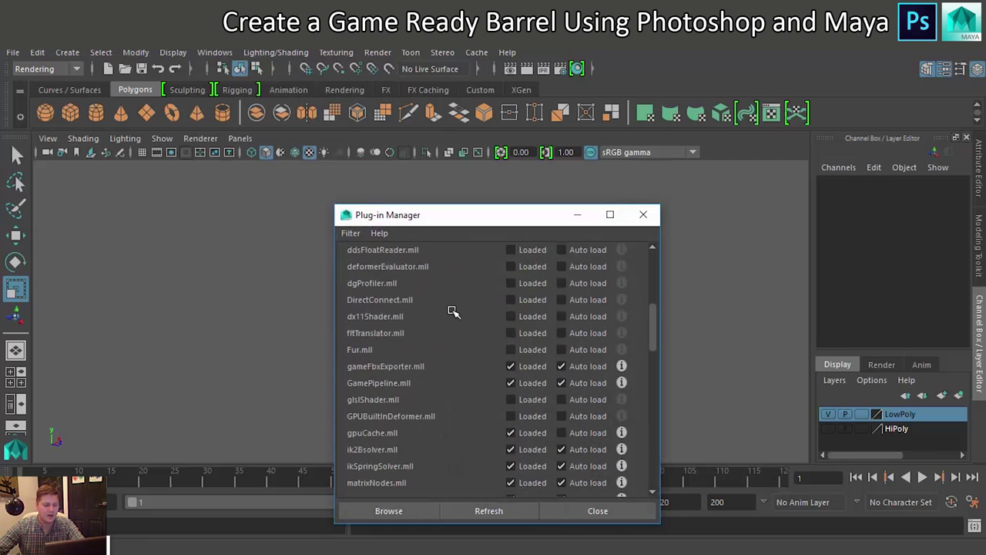
scroll(453, 311, "down", 5)
scroll(458, 327, "down", 3)
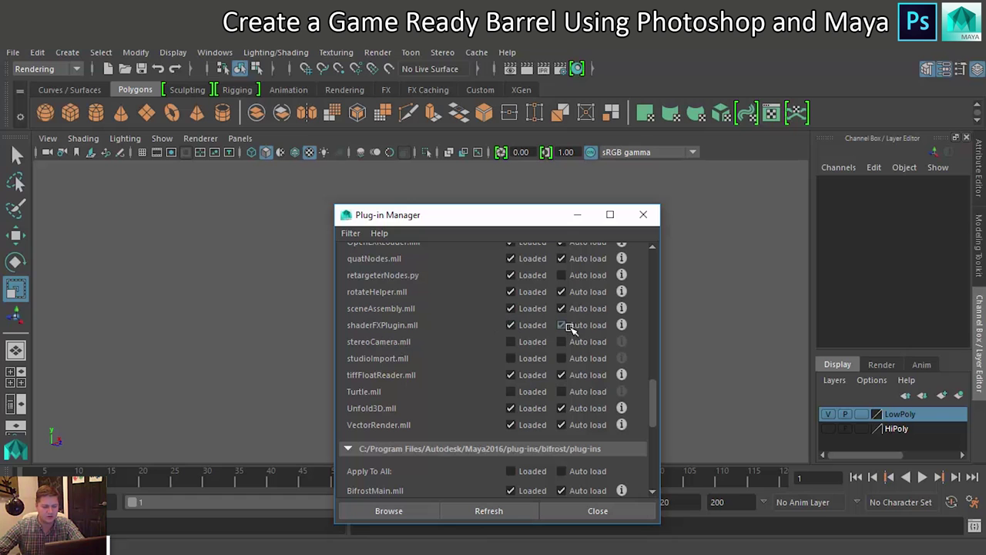
left_click(580, 510)
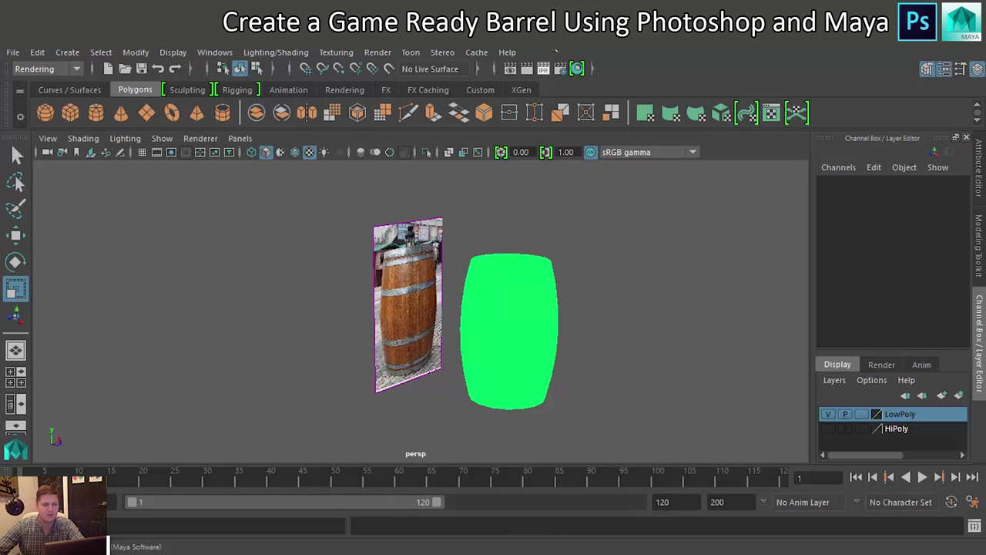
- Create a new StingrayPBS1 material in a maximised Hypershade and position its node
left_click(577, 68)
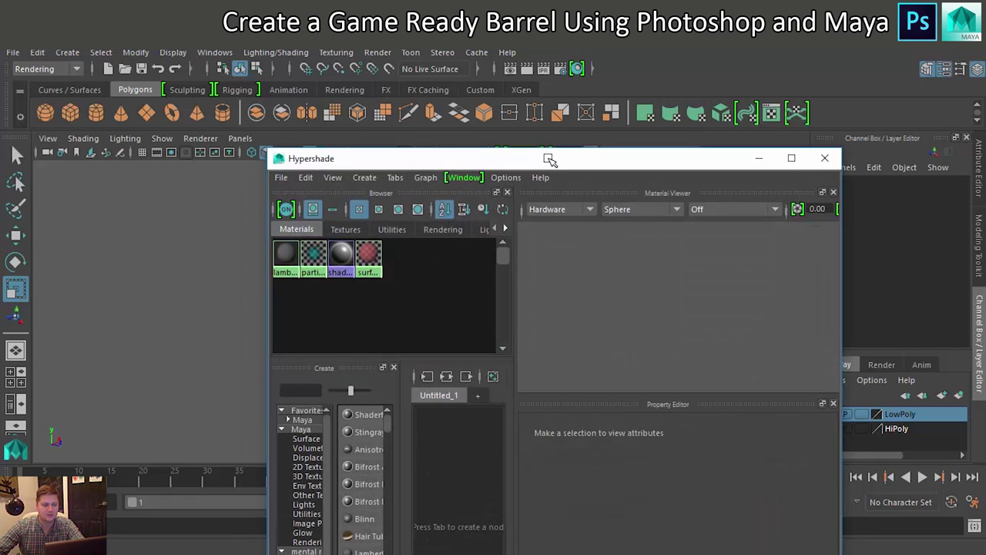
double_click(549, 160)
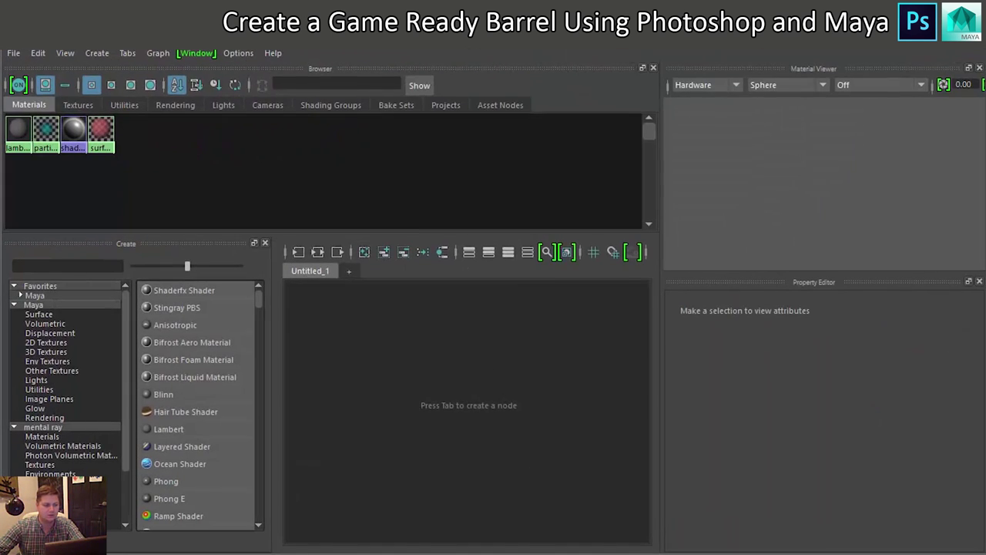
left_click(180, 309)
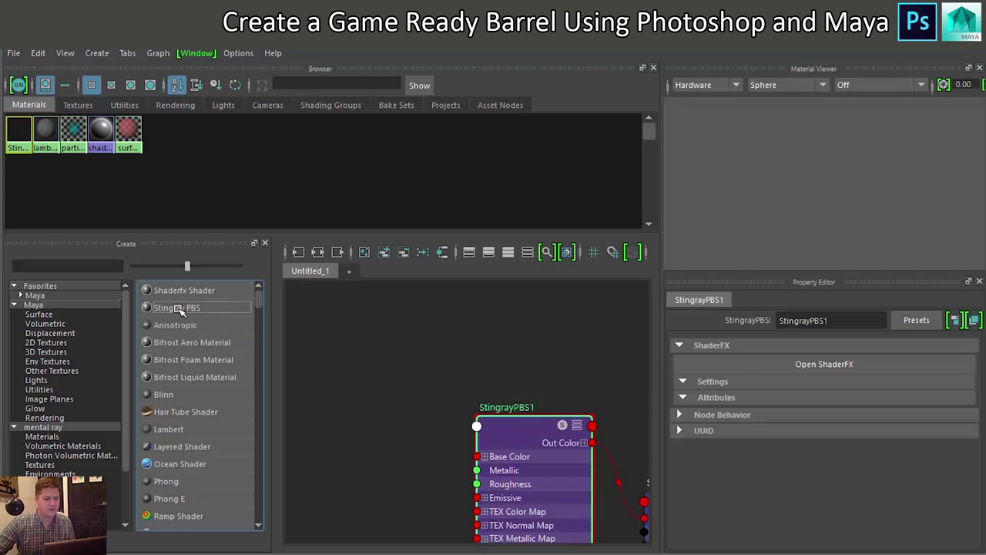
scroll(424, 390, "down", 2)
middle_click_drag(437, 394, 399, 353, "alt")
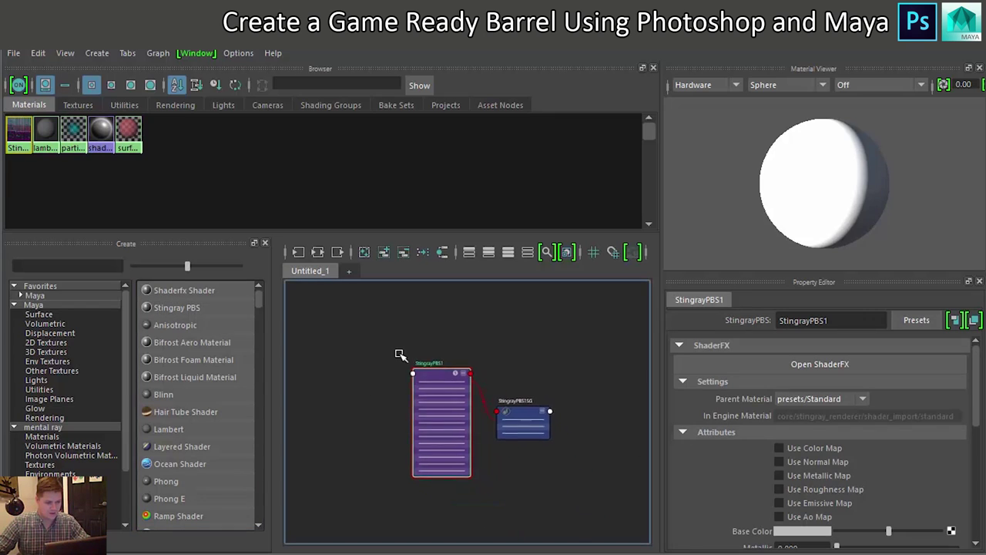
scroll(469, 365, "up", 3)
middle_click_drag(467, 354, 437, 337, "alt")
left_click_drag(437, 335, 376, 337)
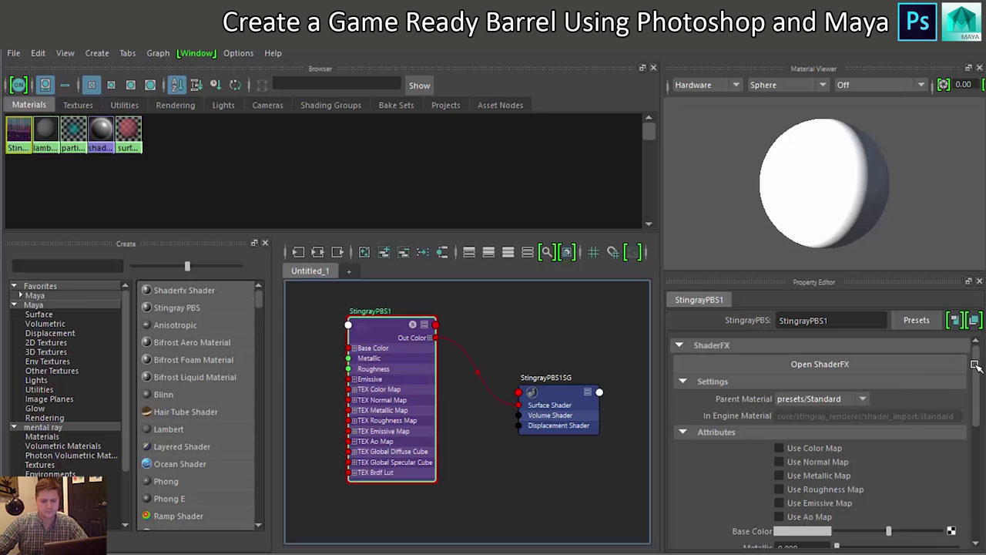
- Enable StingrayPBS1's Use Color Map, Use Normal Map and Use Metallic Map options
scroll(855, 455, "down", 2)
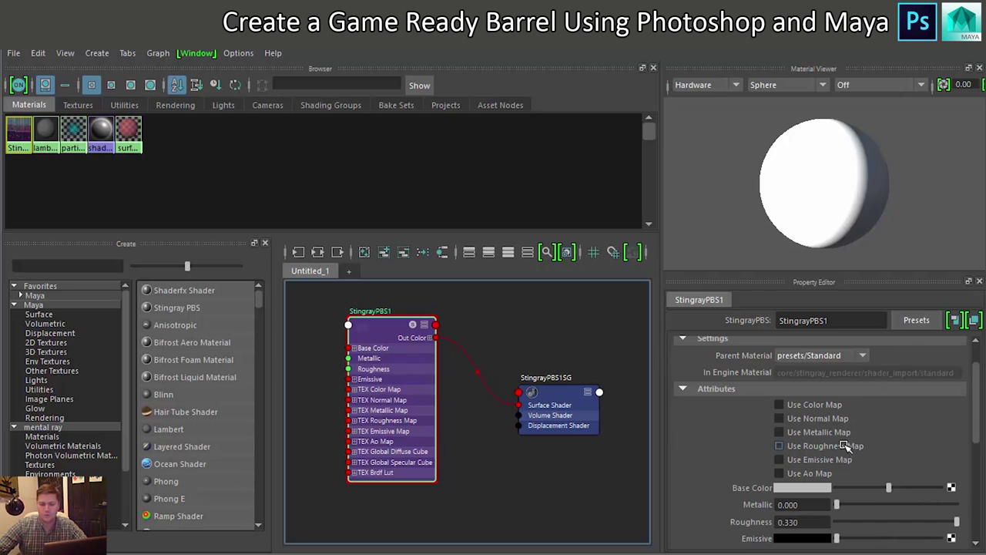
left_click(808, 405)
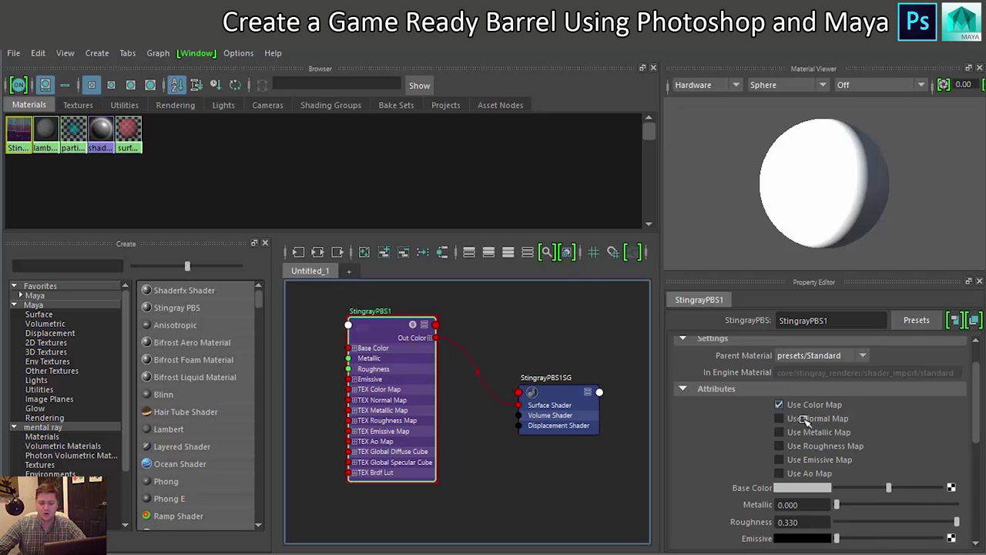
left_click(811, 419)
left_click(816, 432)
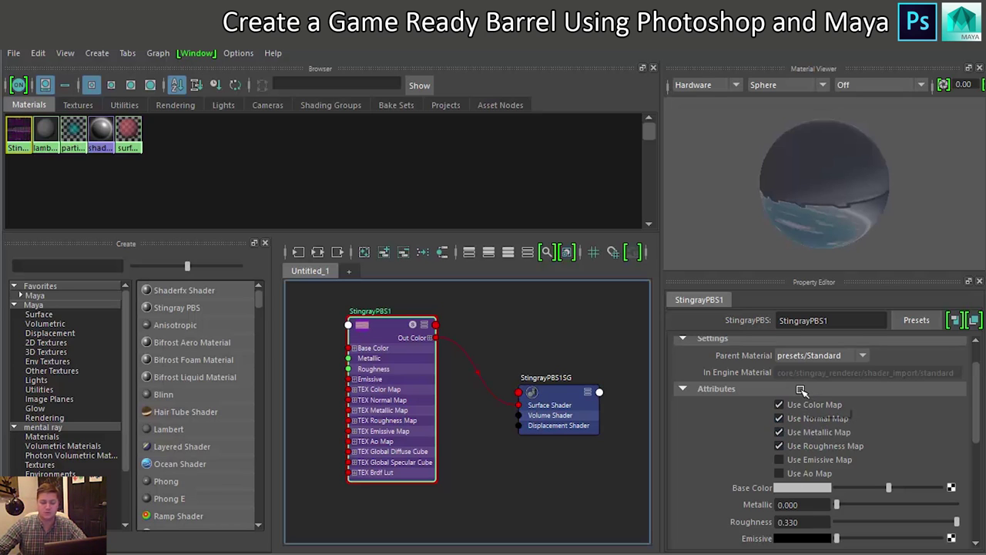
scroll(861, 390, "down", 5)
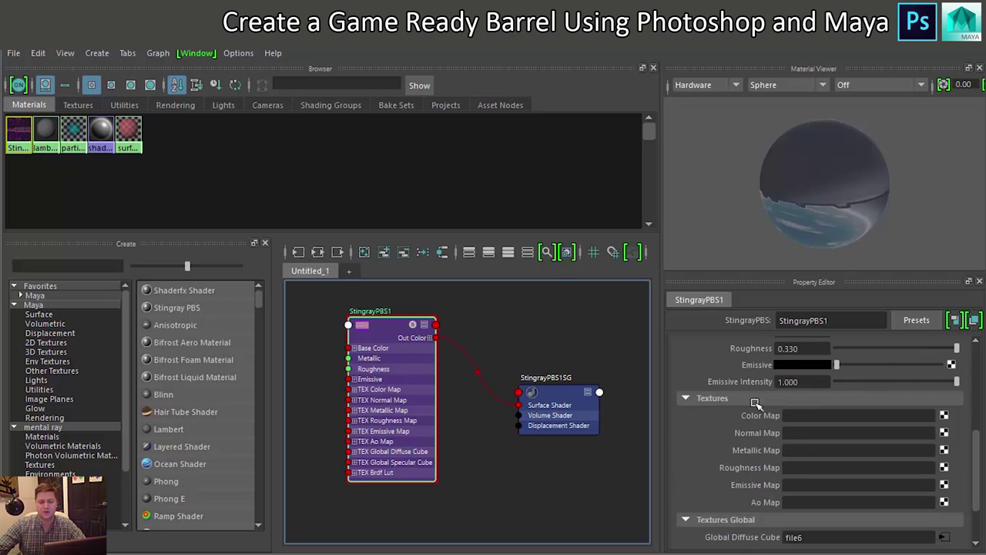
- Load Barrel Diffuse.tga into the color map and Barrel Normal.tga into the normal map
left_click(942, 415)
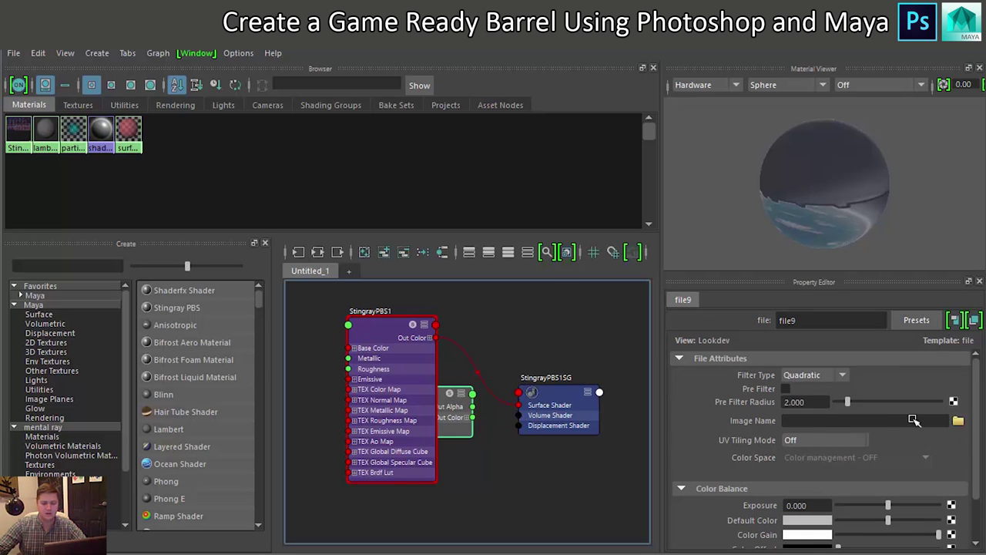
left_click(955, 420)
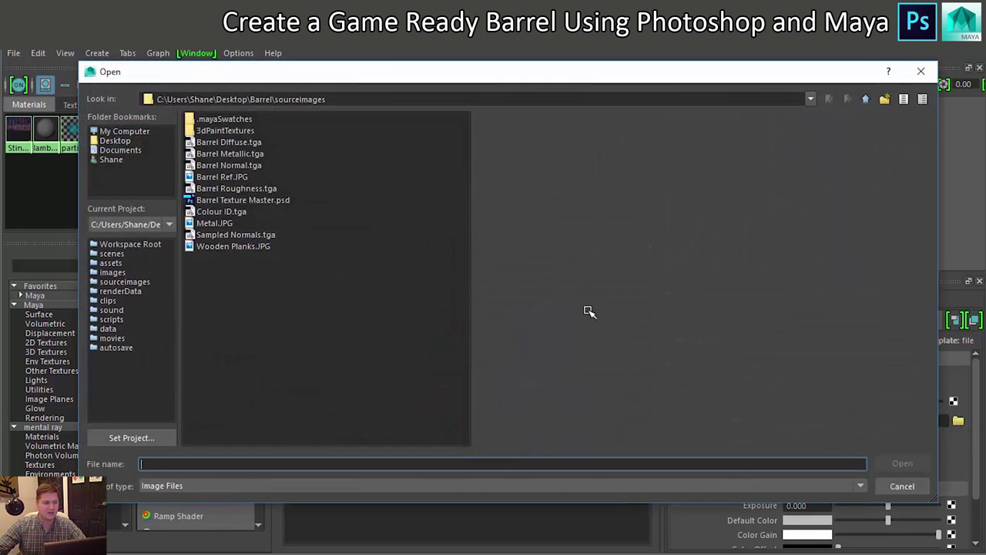
left_click(223, 143)
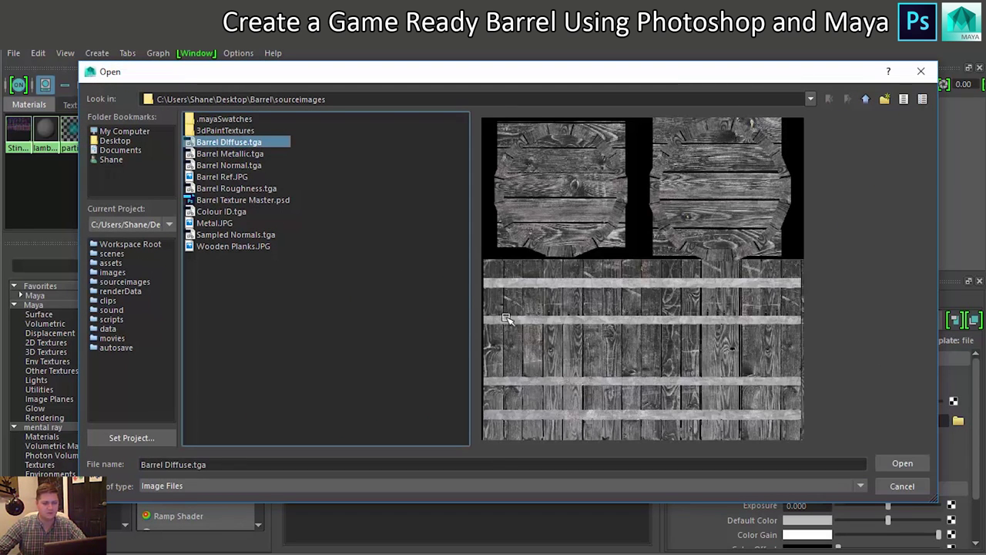
left_click(902, 463)
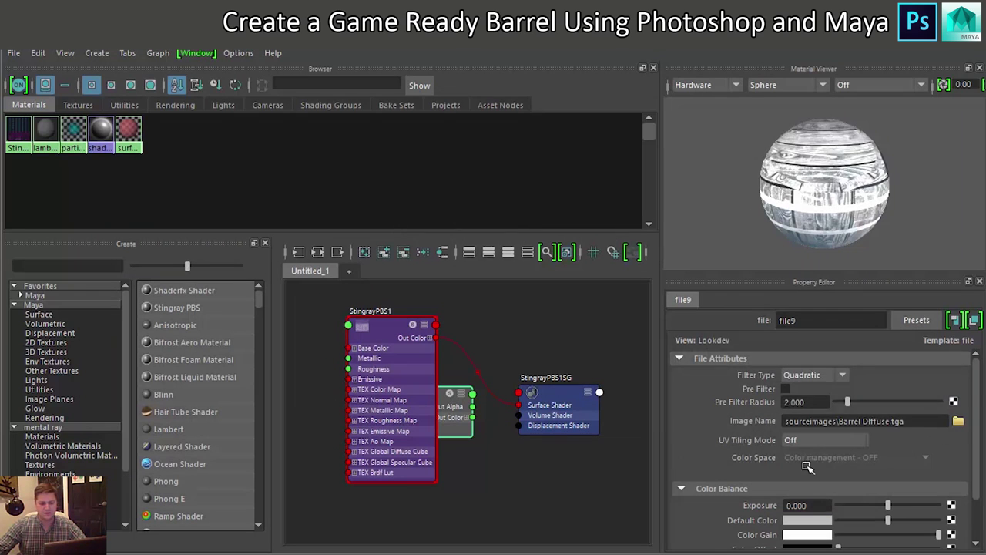
scroll(817, 463, "down", 1)
scroll(819, 454, "up", 1)
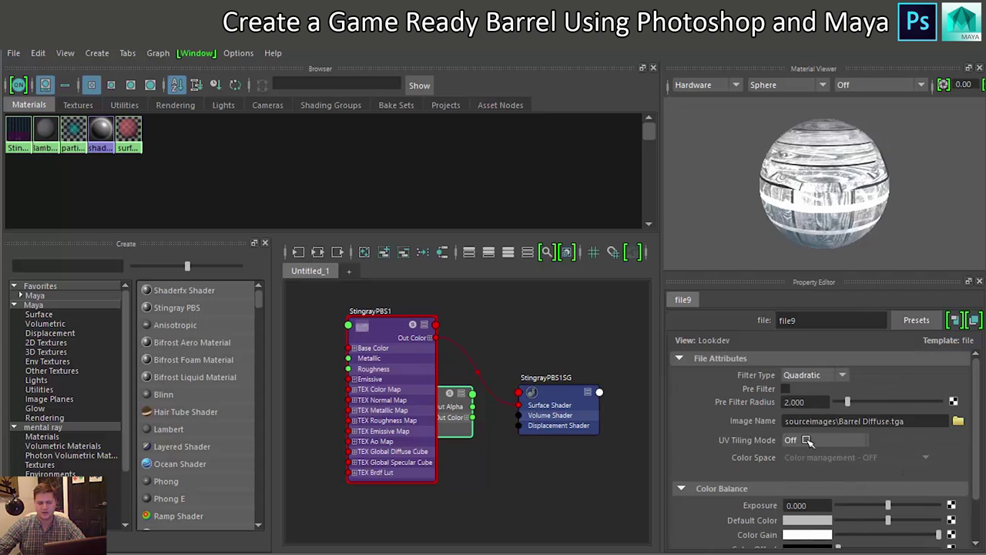
left_click(382, 323)
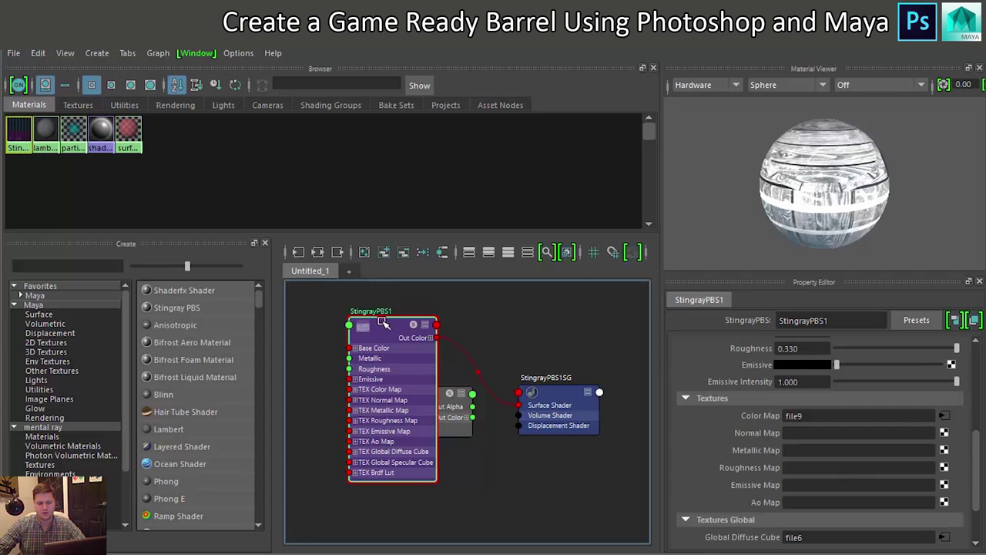
left_click(944, 433)
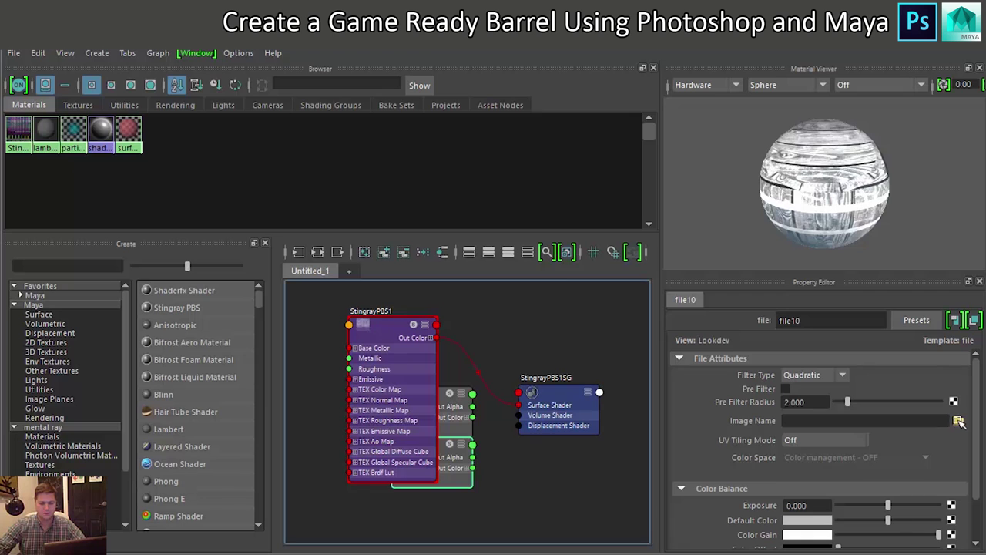
left_click(958, 422)
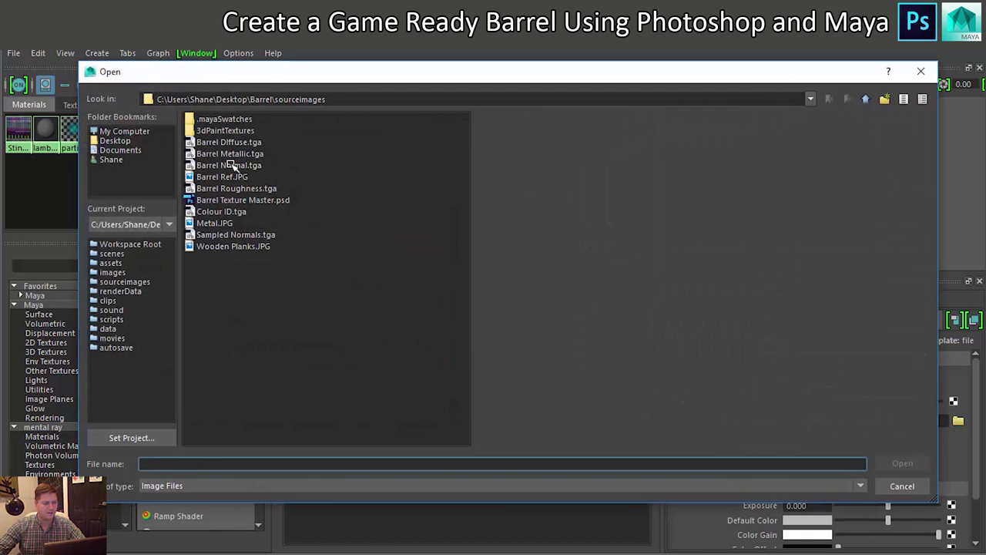
left_click(231, 165)
left_click(900, 463)
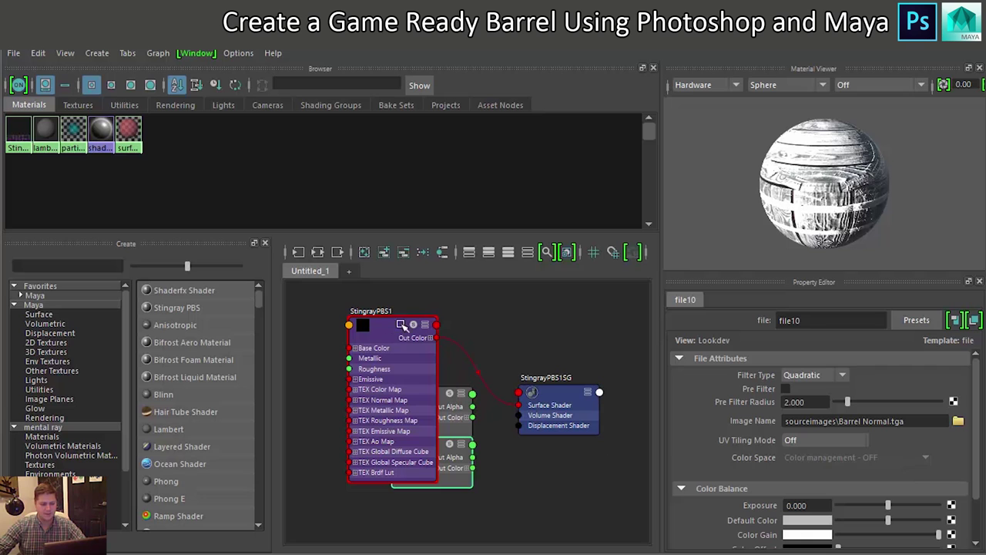
- Load Barrel Metallic.tga into the metallic map and Barrel Roughness.tga into the roughness map
left_click(383, 327)
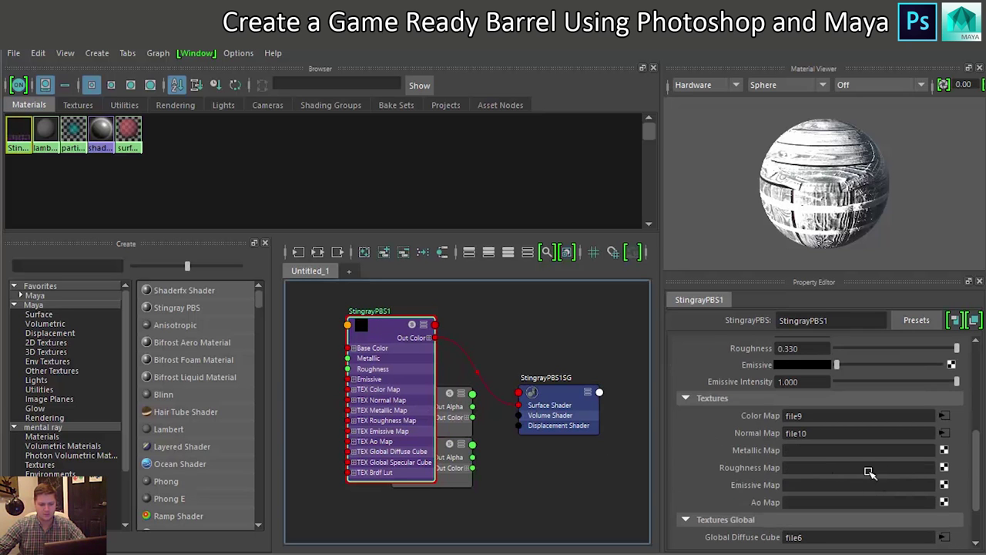
left_click(945, 453)
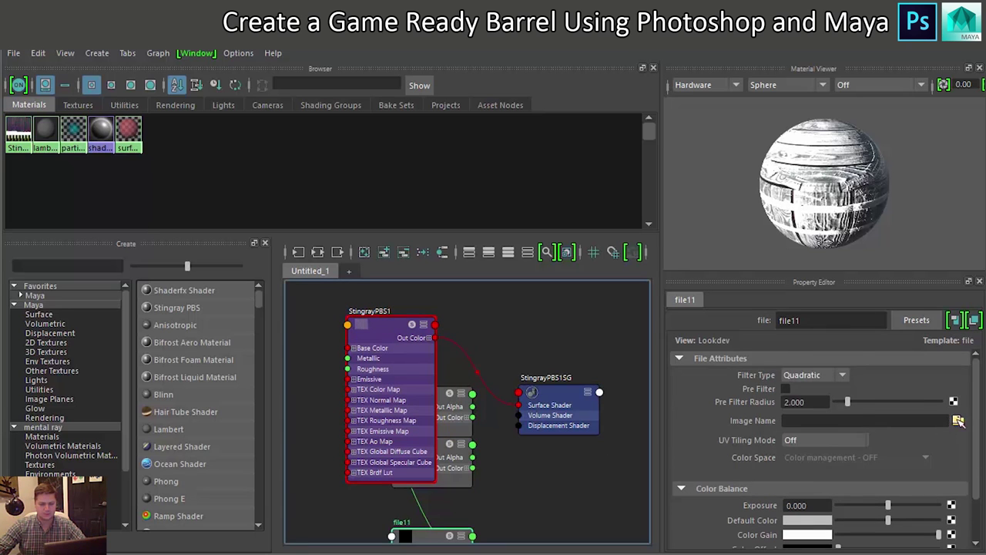
left_click(960, 420)
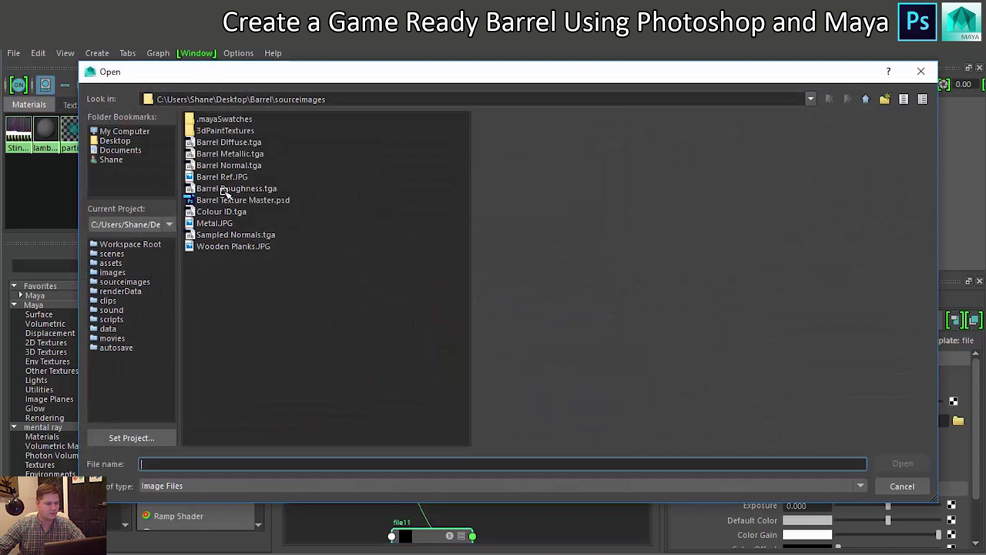
left_click(230, 155)
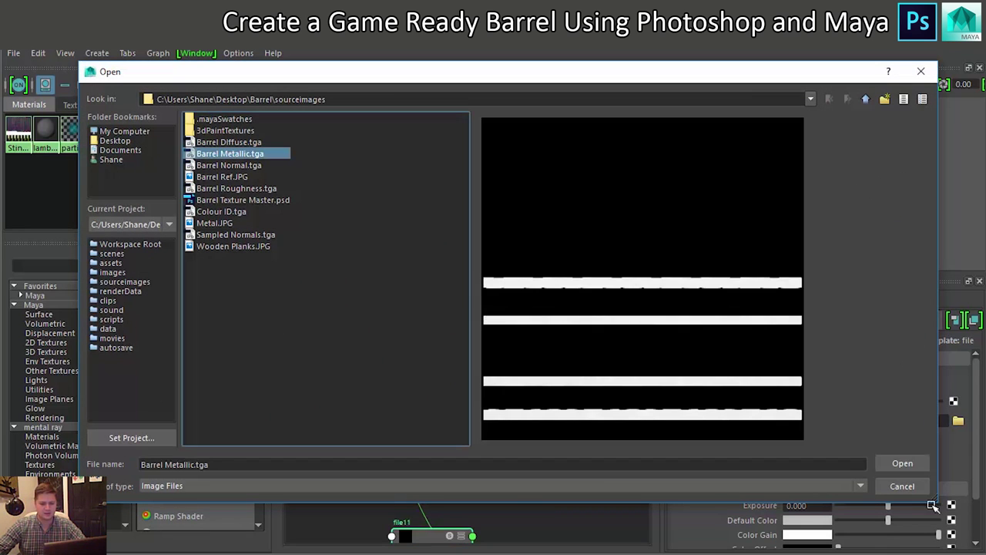
left_click(883, 463)
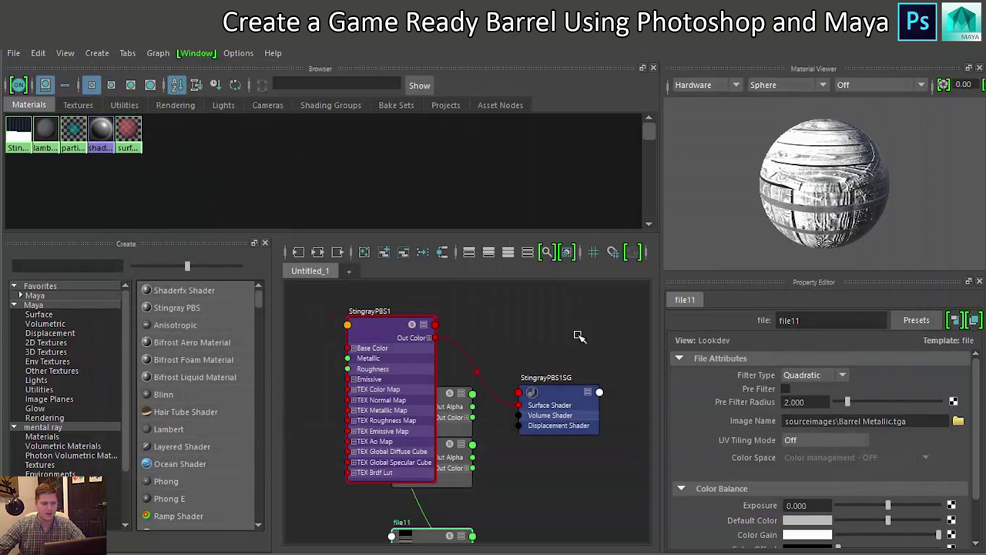
left_click(387, 330)
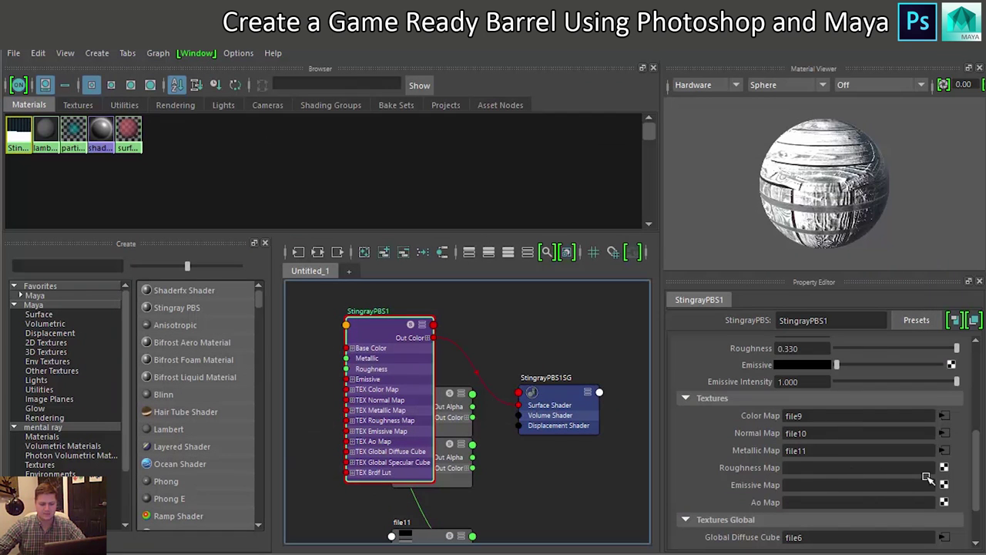
left_click(943, 468)
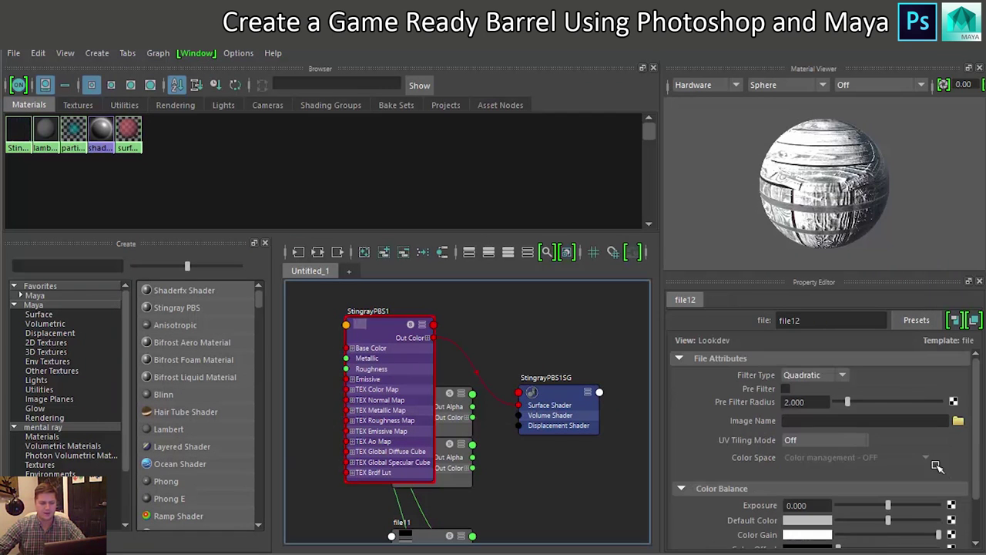
left_click(958, 421)
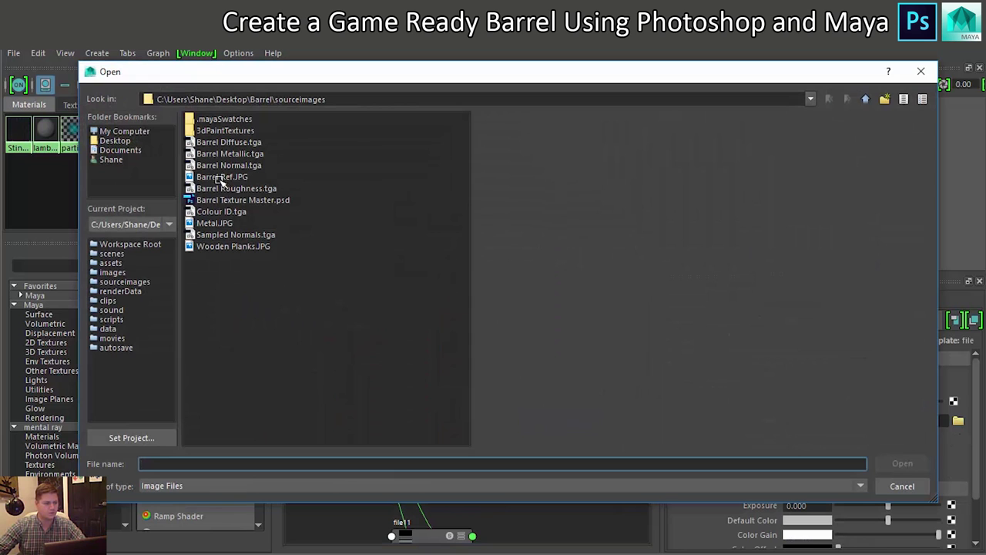
left_click(227, 189)
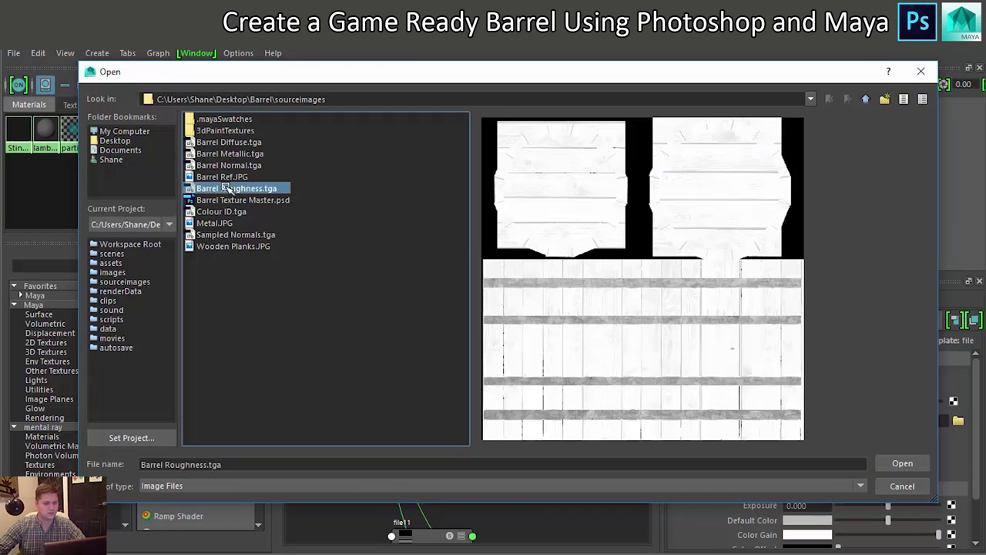
left_click(899, 464)
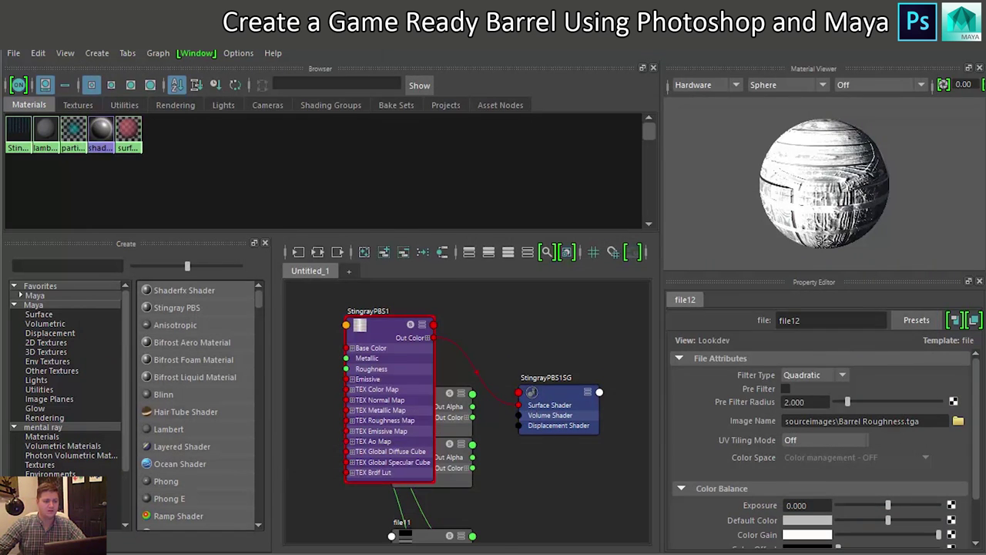
left_click_drag(383, 59, 844, 144)
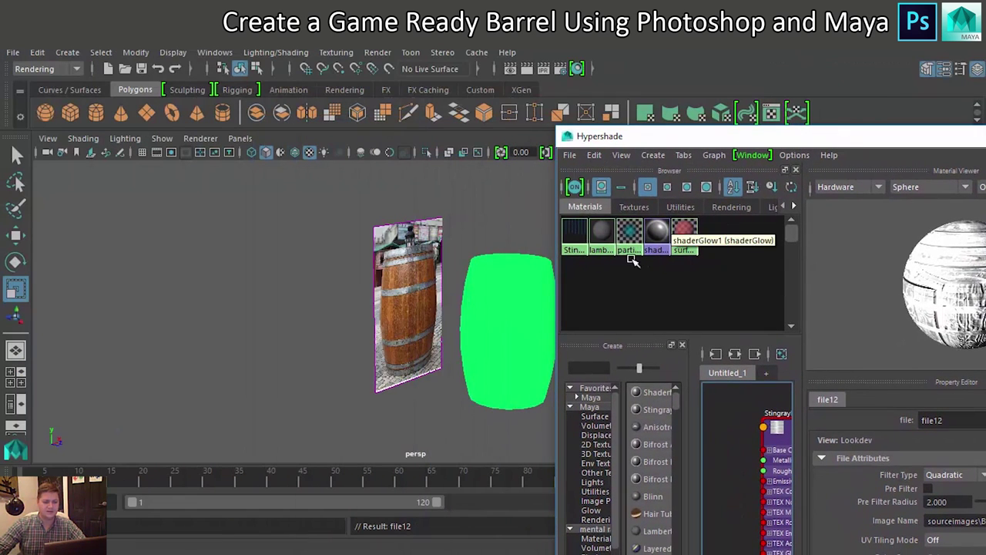
- Drag the StingrayPBS1 material onto the grey barrel to apply it
middle_click_drag(577, 233, 516, 290)
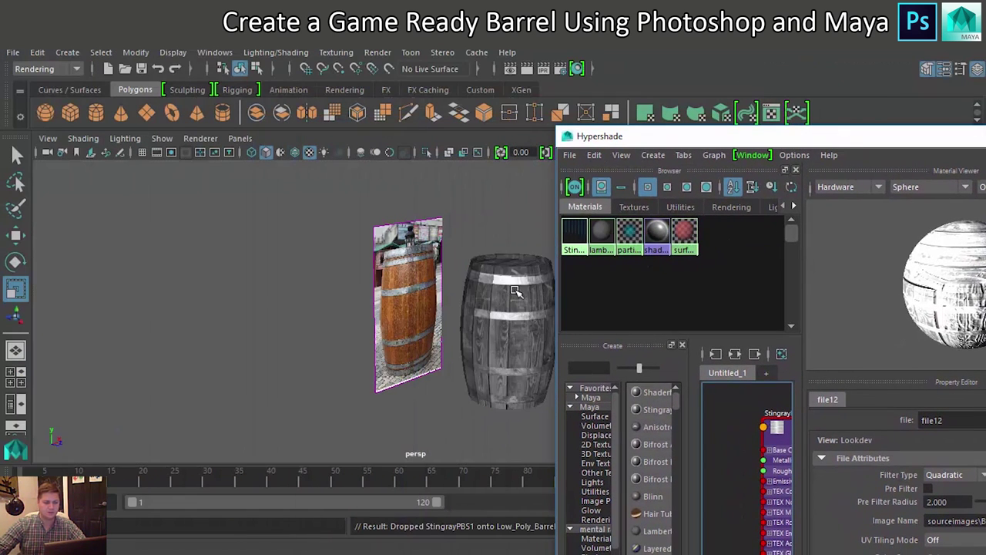
left_click_drag(714, 141, 715, 146)
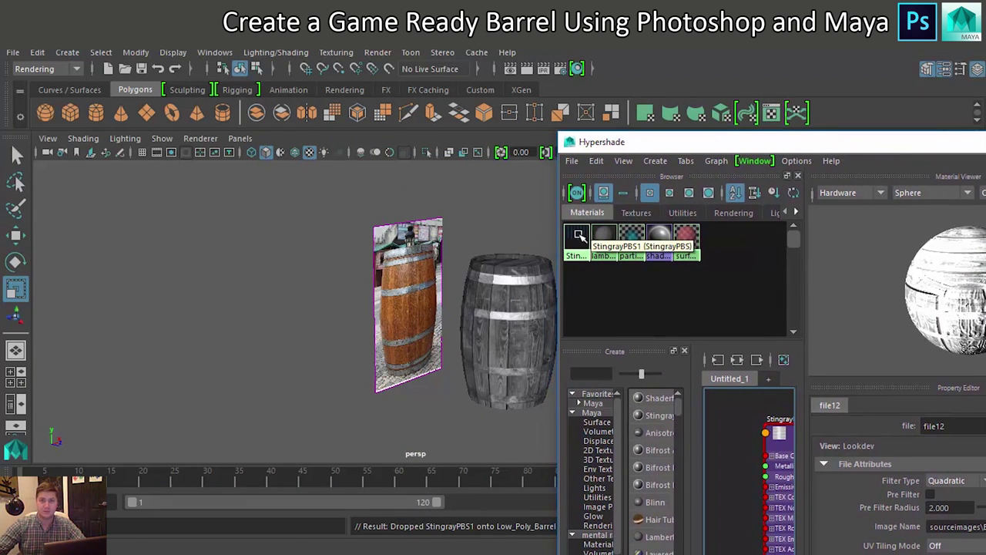
left_click_drag(640, 148, 660, 145)
- Inspect the textured barrel's wood planks and metal hoops beside the reference photo
middle_click_drag(542, 229, 432, 205, "alt")
right_click_drag(432, 205, 370, 289, "alt")
left_click_drag(370, 289, 454, 274, "alt")
scroll(320, 268, "up", 3)
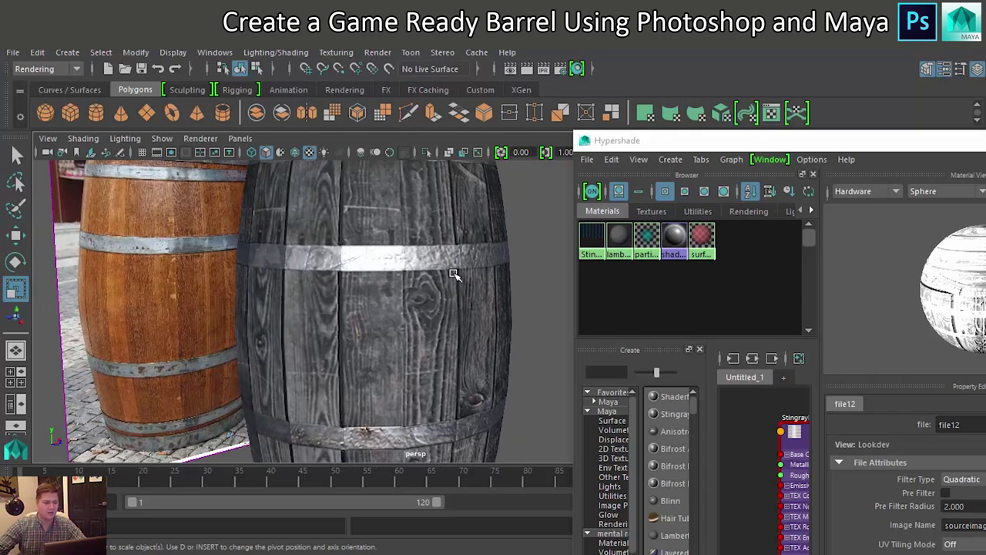
left_click_drag(455, 274, 389, 285, "alt")
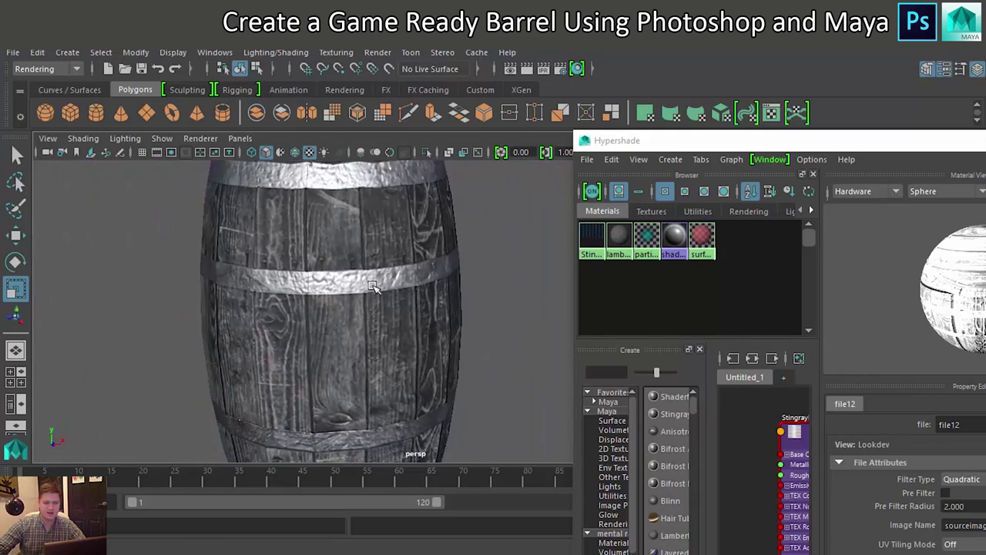
right_click_drag(389, 285, 373, 287, "alt")
left_click_drag(367, 285, 418, 280, "alt")
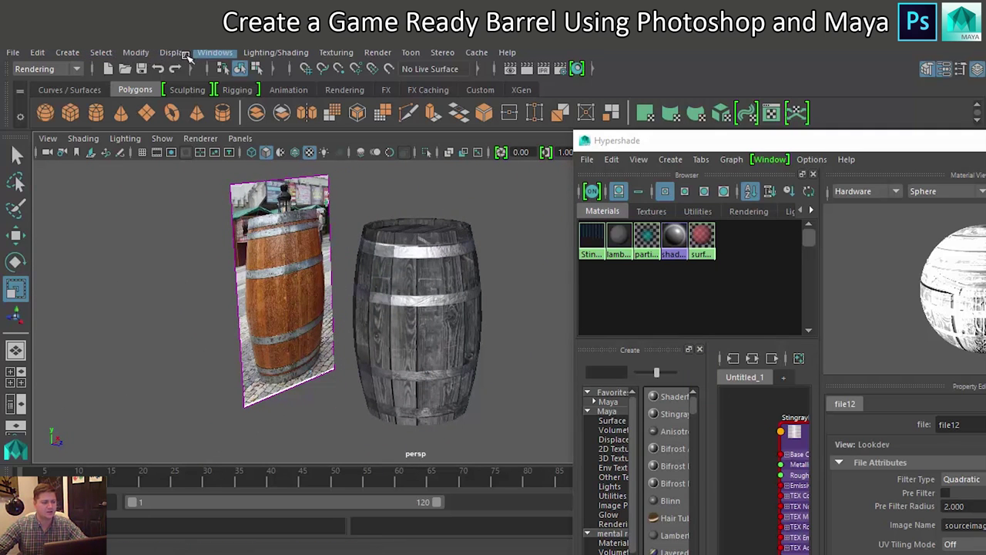
- Create a directional light and move it beside the barrel's top
left_click(67, 52)
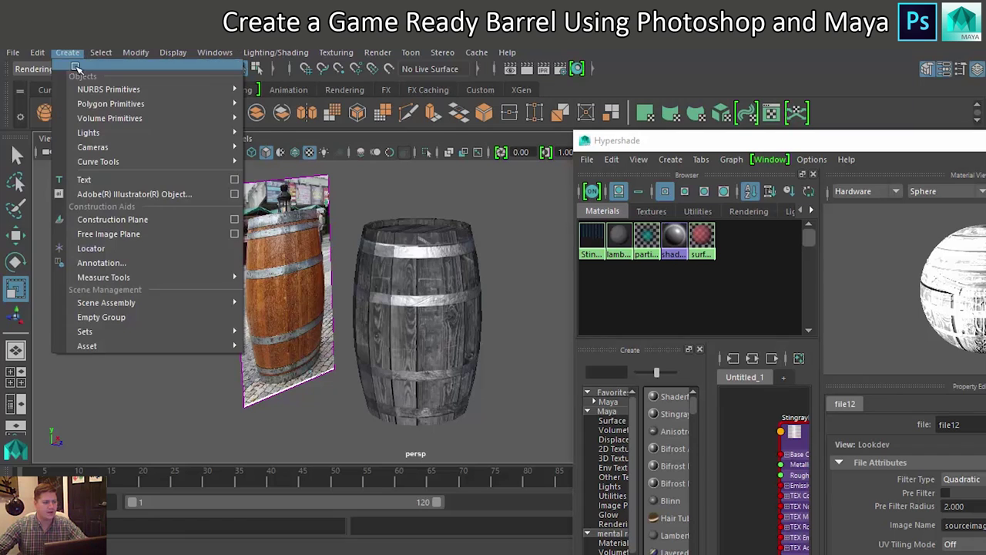
mouse_move(141, 134)
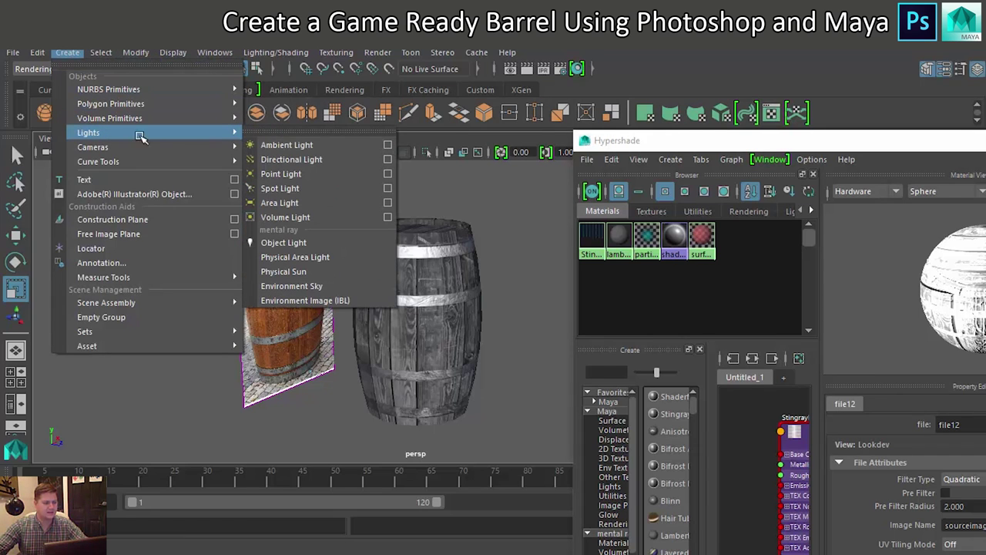
left_click(280, 159)
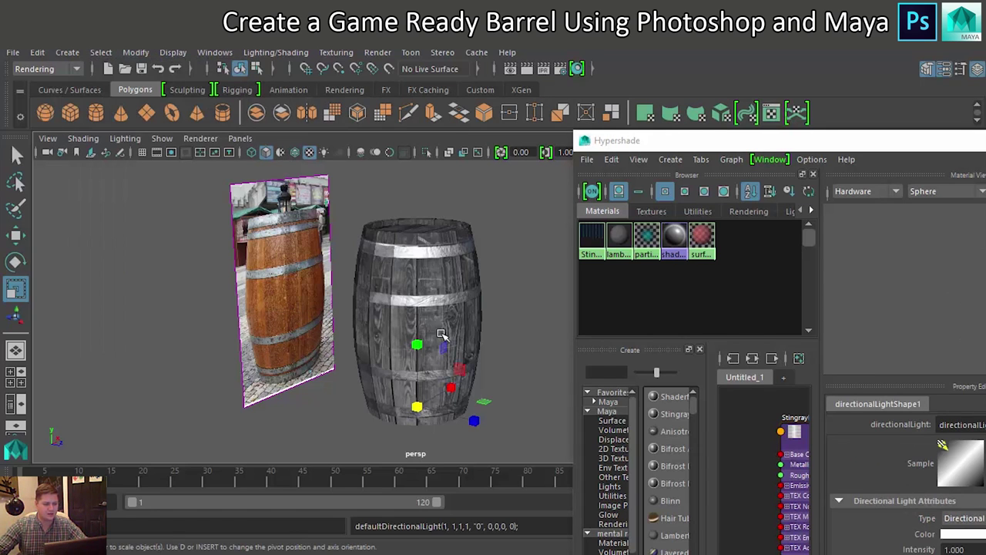
key("w")
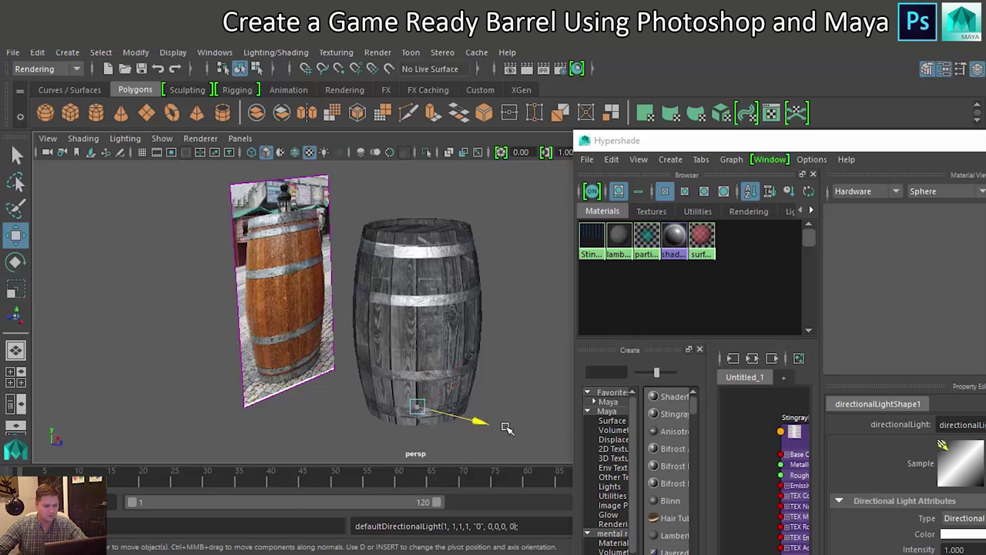
left_click_drag(506, 428, 566, 430)
left_click_drag(503, 343, 515, 245)
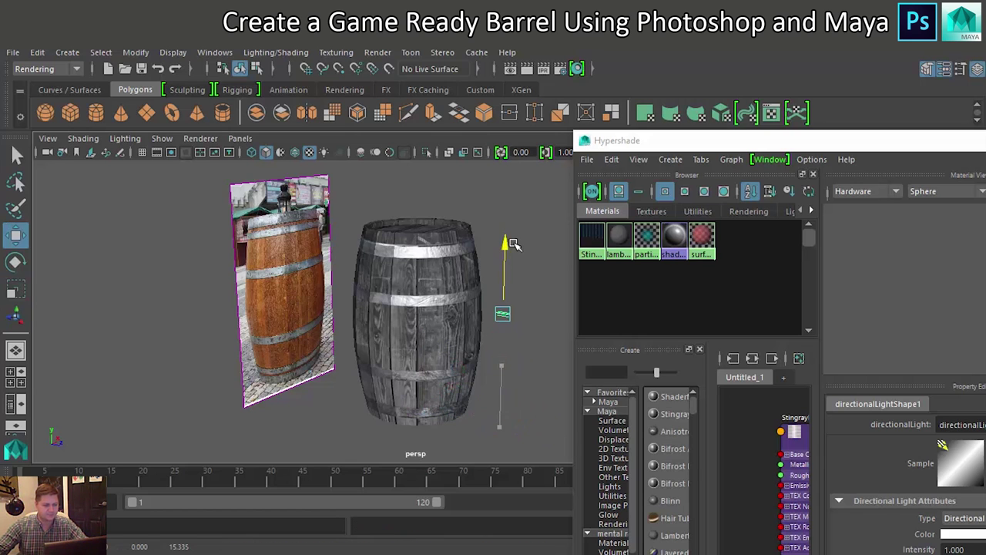
- Preview with all scene lights and rotate the directional light to aim at the barrel
key("7")
scroll(459, 351, "up", 3)
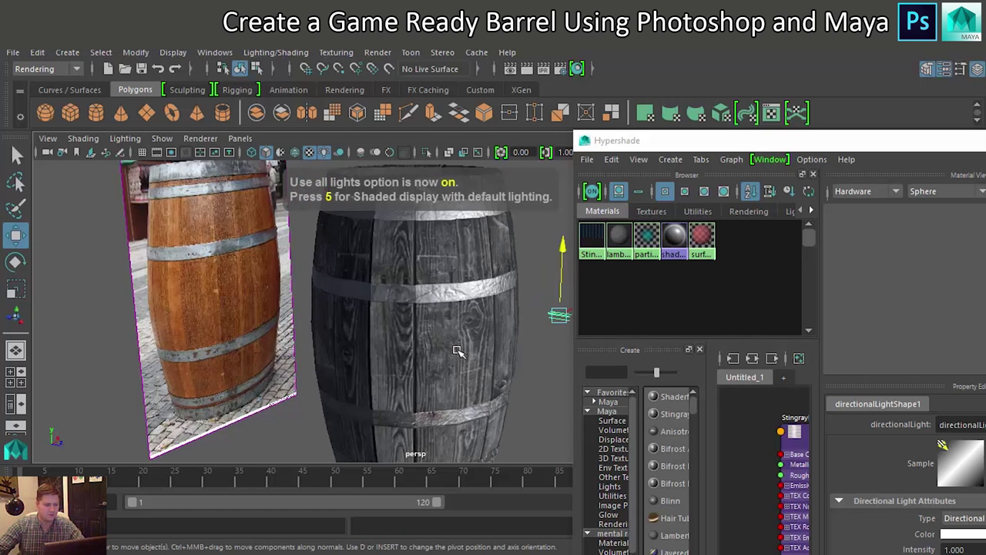
scroll(459, 352, "up", 1)
scroll(466, 347, "up", 4)
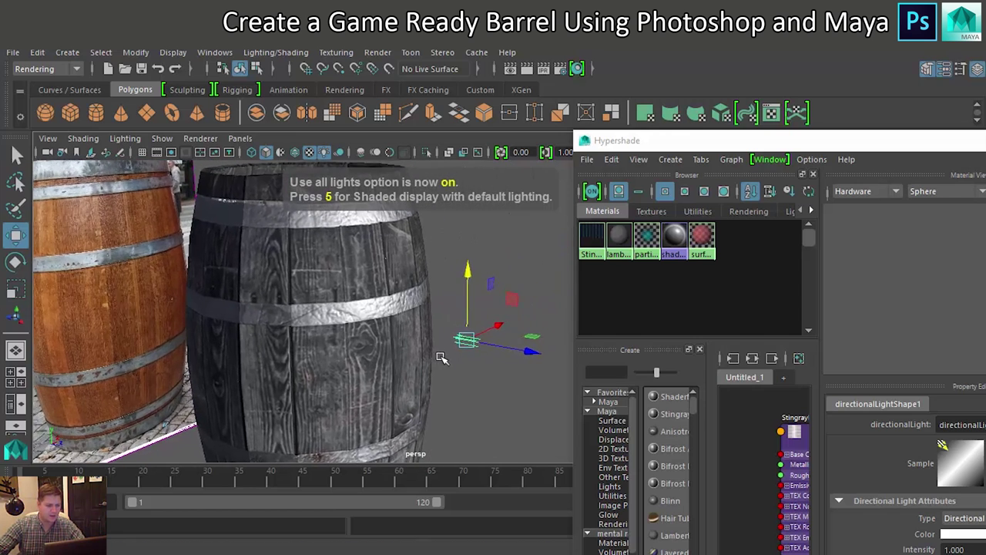
key("e")
left_click_drag(456, 333, 518, 322)
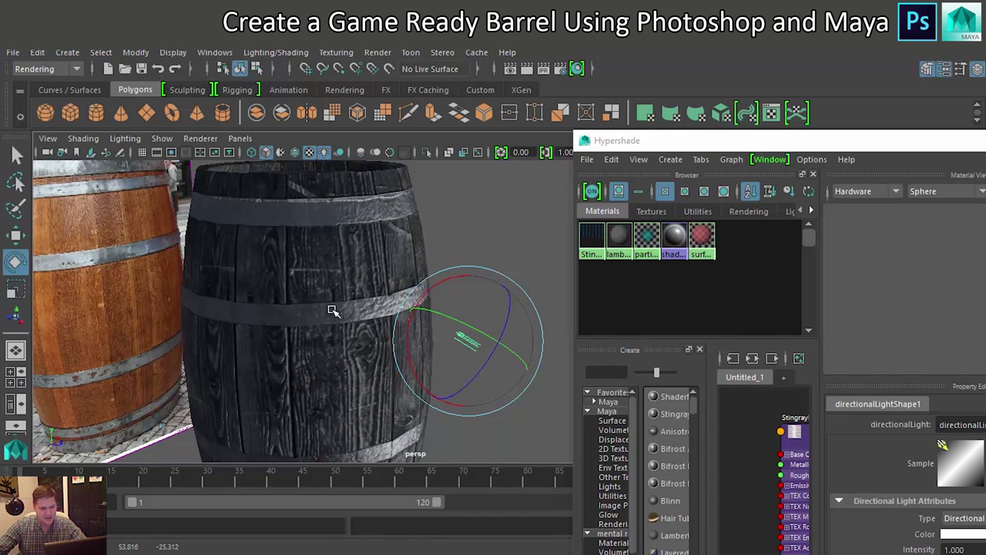
mouse_move(446, 291)
left_mouse_down()
mouse_move(499, 298)
mouse_move(440, 334)
mouse_move(392, 335)
mouse_move(462, 395)
mouse_move(396, 324)
mouse_move(414, 342)
mouse_move(331, 308)
mouse_move(440, 322)
mouse_move(470, 346)
mouse_move(541, 352)
mouse_move(531, 356)
mouse_move(460, 295)
mouse_move(434, 310)
mouse_move(452, 331)
mouse_move(462, 304)
mouse_move(432, 262)
mouse_move(451, 271)
left_mouse_up()
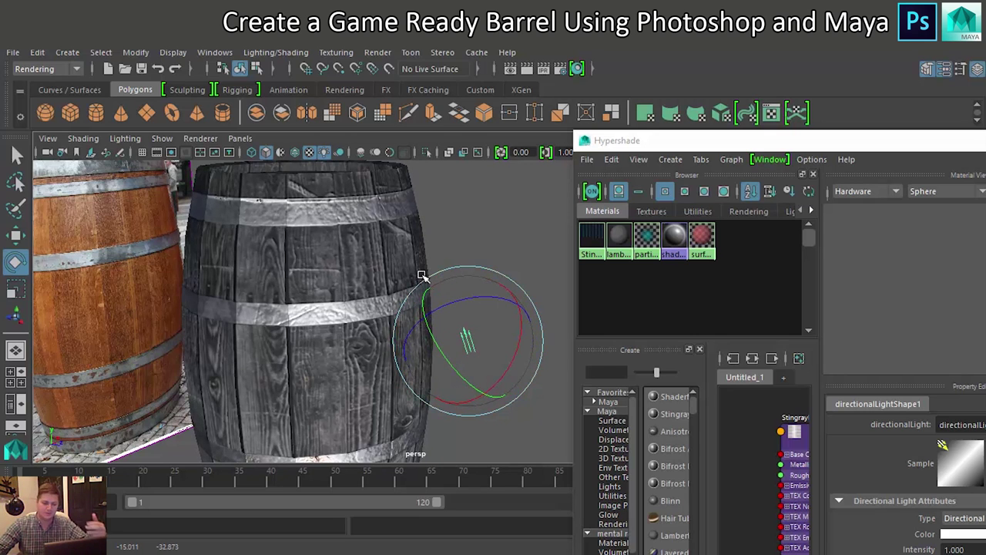
left_click_drag(718, 139, 594, 67)
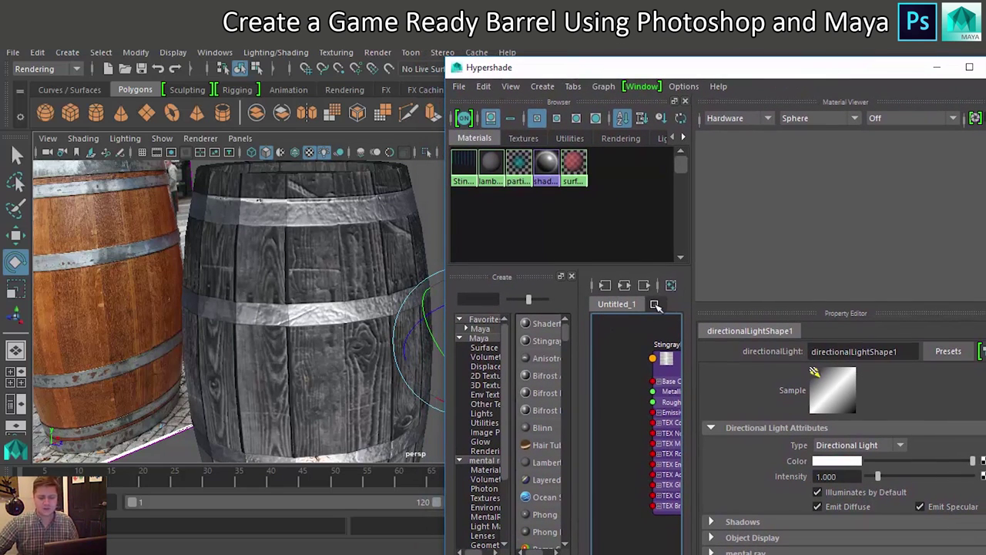
- Select StingrayPBS1 and turn off its color, metallic, roughness and normal maps to compare shading
left_click(668, 376)
scroll(873, 433, "up", 5)
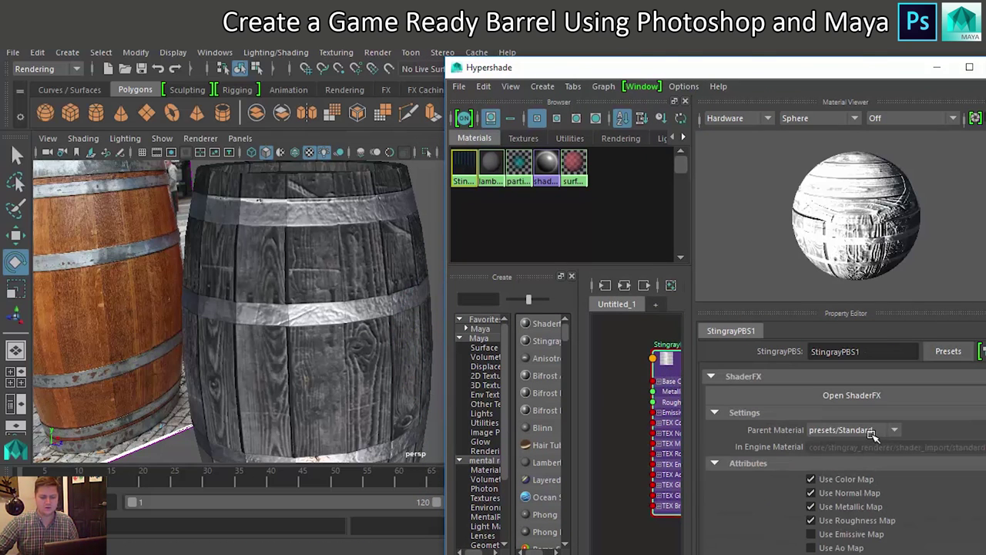
left_click_drag(299, 303, 265, 307, "alt")
left_click(823, 480)
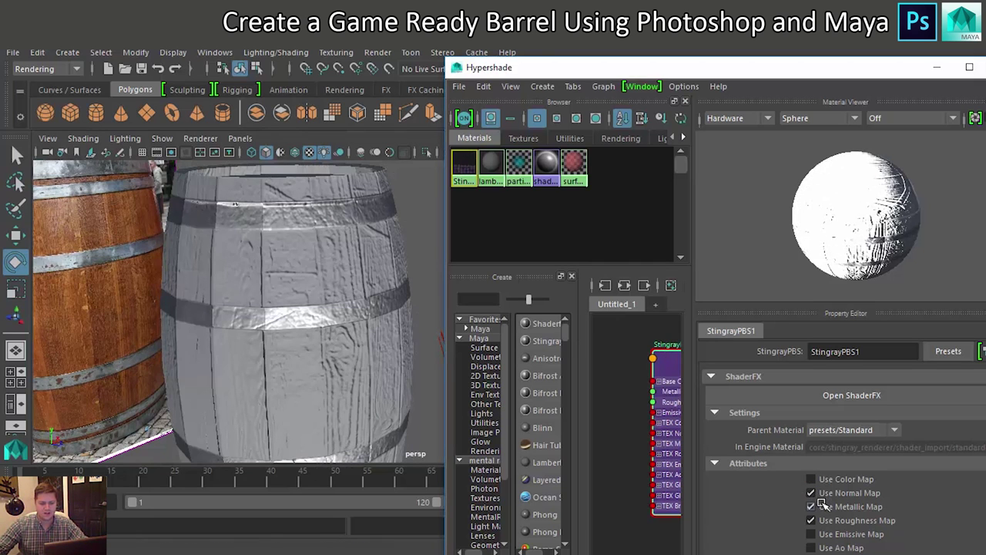
left_click(821, 506)
left_click(825, 521)
left_click_drag(325, 320, 262, 292, "alt")
left_click(810, 493)
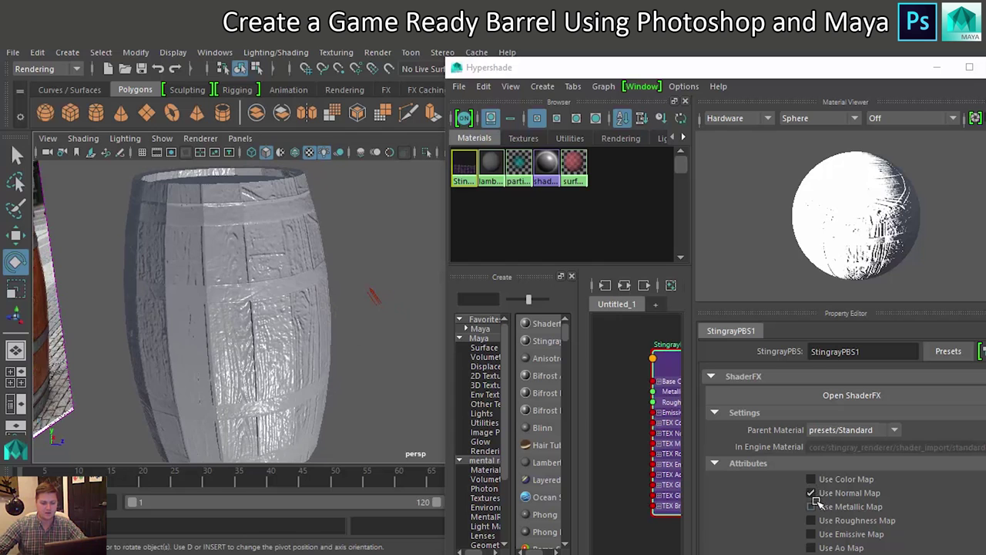
- Re-enable the metallic, roughness, normal and color maps, reviewing the barrel after each
left_click(810, 506)
left_click_drag(374, 335, 278, 228, "alt")
left_click(811, 520)
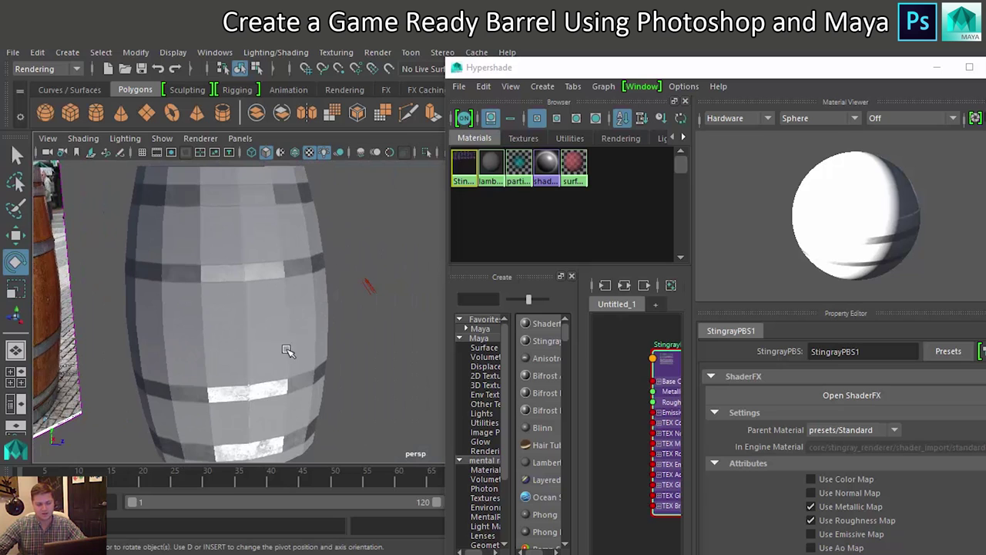
left_click(821, 493)
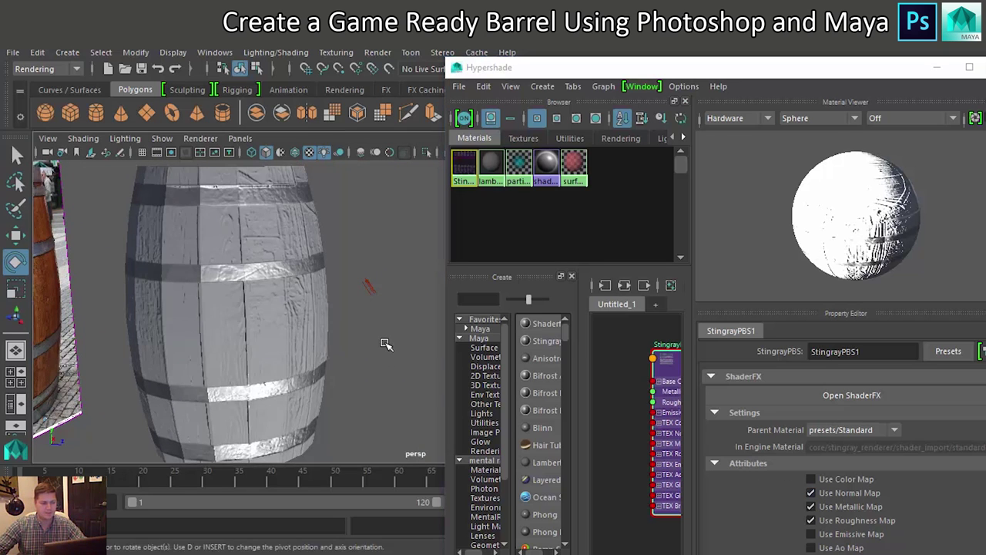
mouse_move(385, 343)
left_mouse_down("alt")
mouse_move(234, 337)
mouse_move(397, 340)
left_mouse_up("alt")
left_click(811, 478)
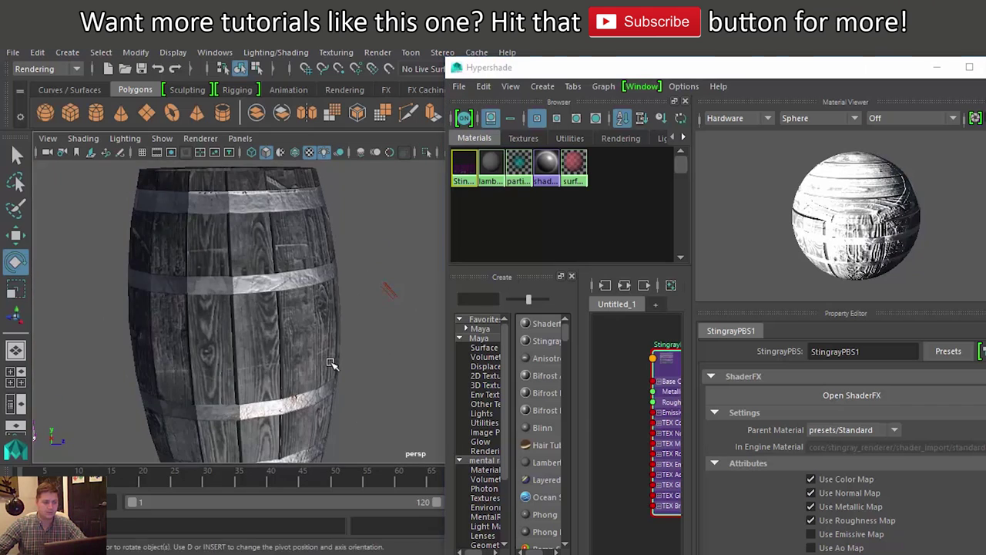
left_click_drag(331, 363, 309, 334, "alt")
scroll(336, 364, "down", 5)
scroll(305, 324, "up", 8)
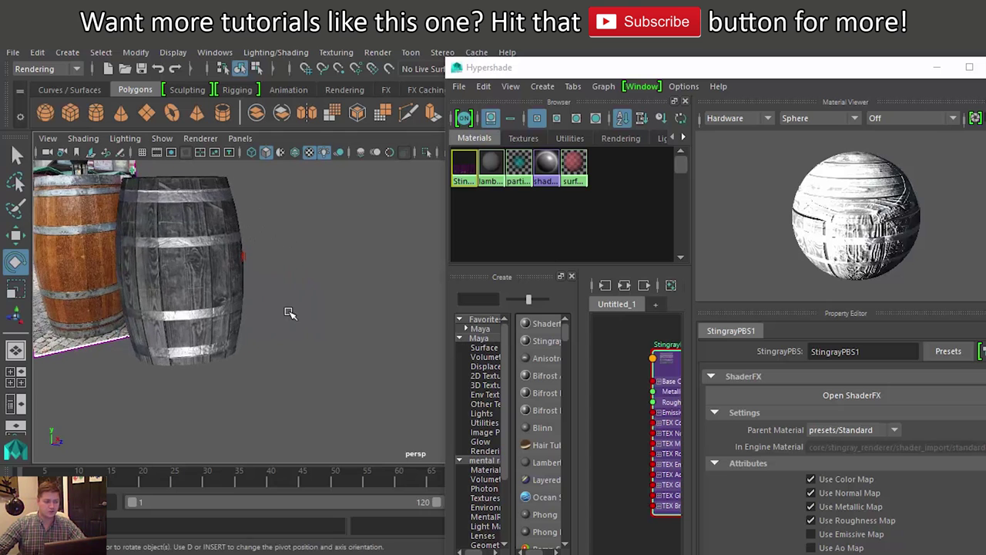
middle_click_drag(289, 312, 394, 342, "alt")
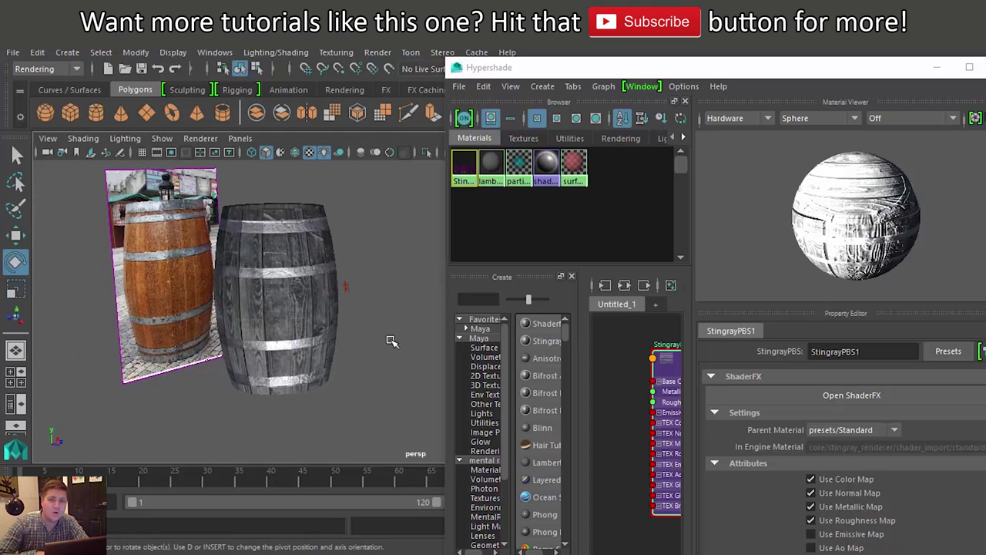